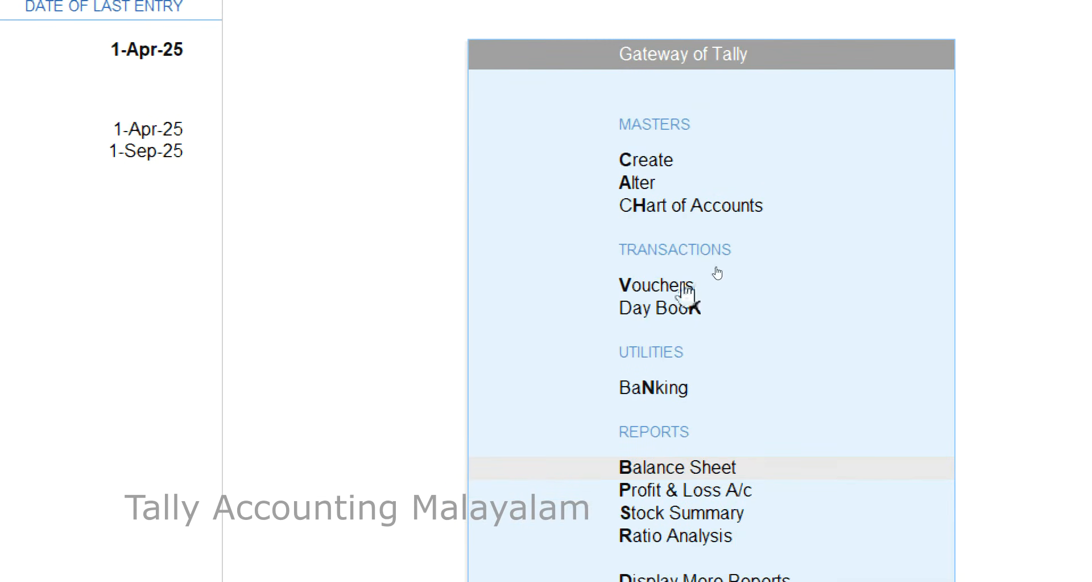
Start a new journal voucher.
left_click(654, 285)
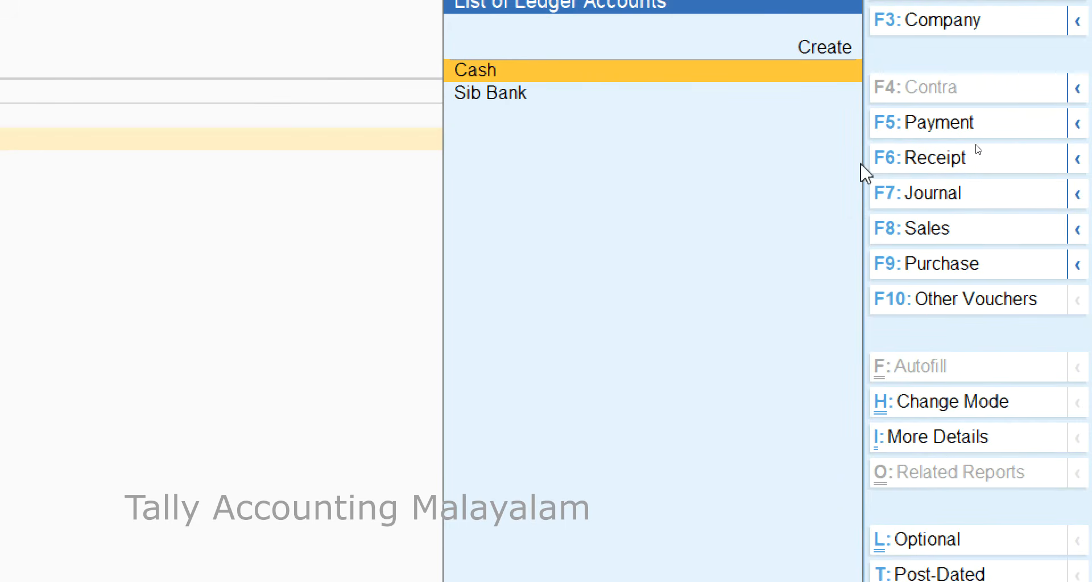
left_click(947, 209)
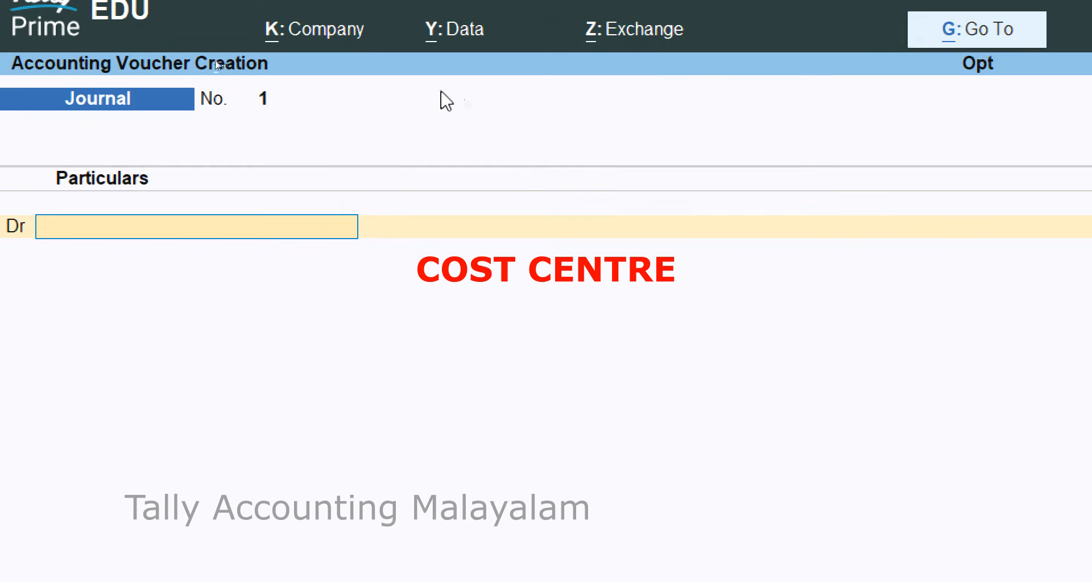
Enable Cost Centres in the company features of Opt and return to the journal voucher.
left_click(342, 33)
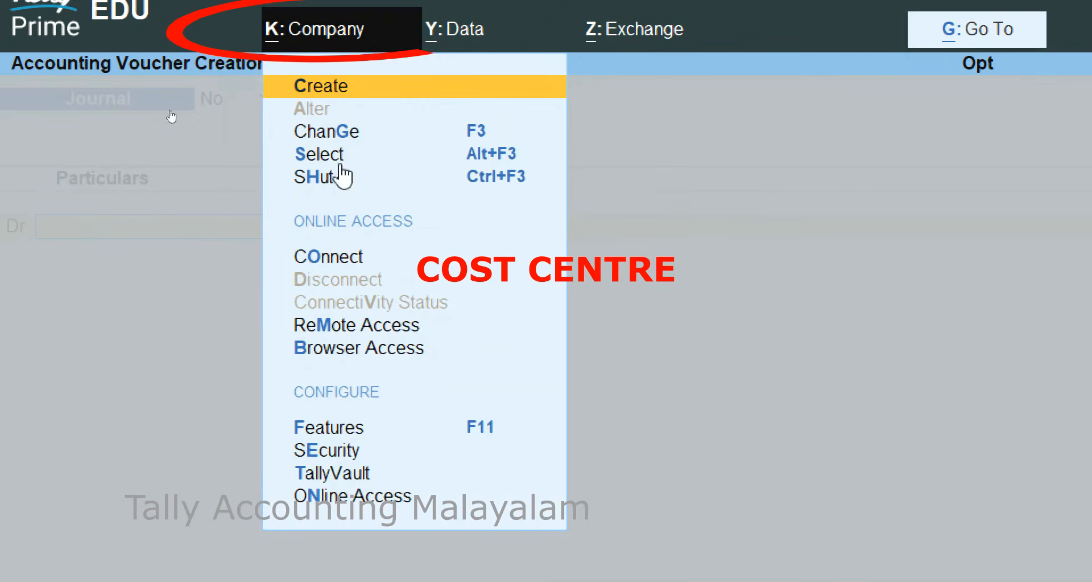
left_click(485, 428)
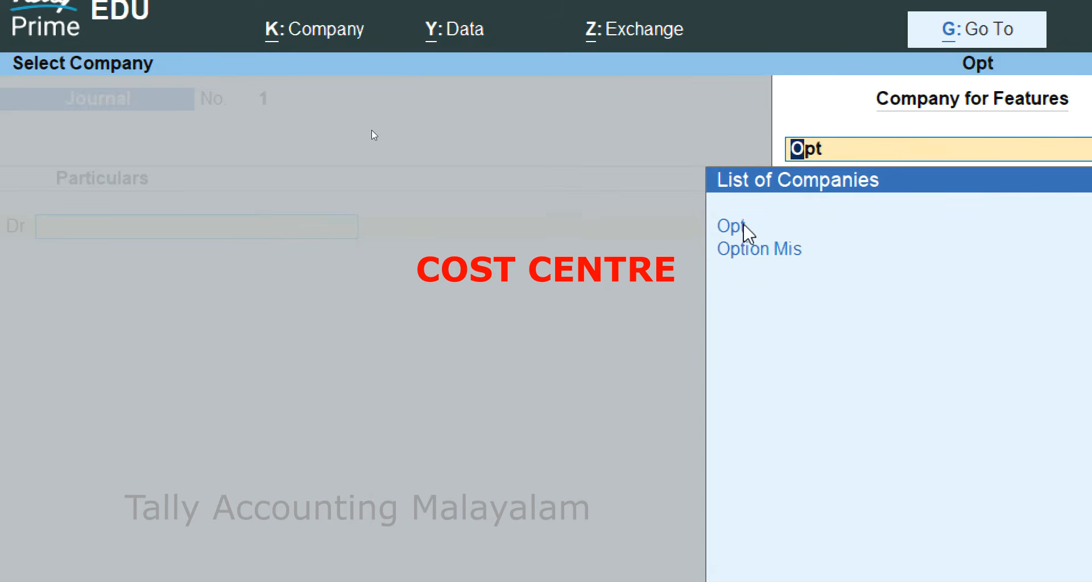
left_click(744, 225)
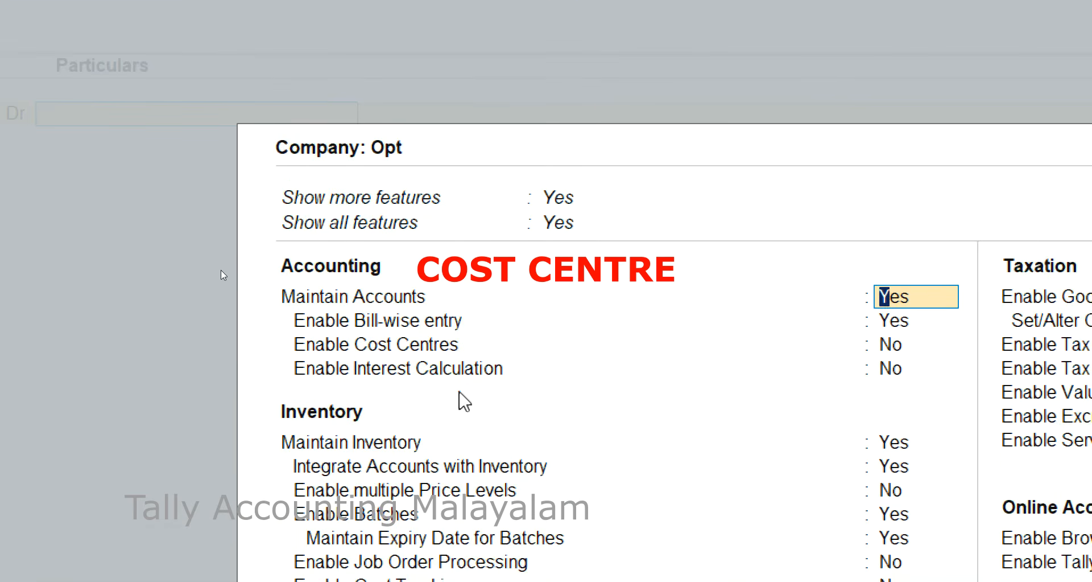
left_click(903, 347)
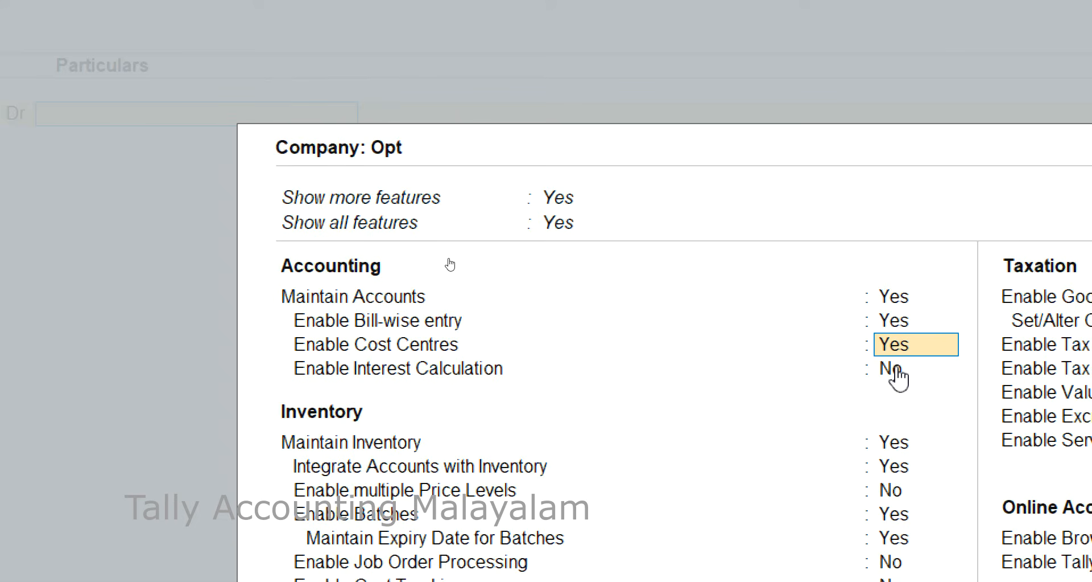
left_click(899, 374)
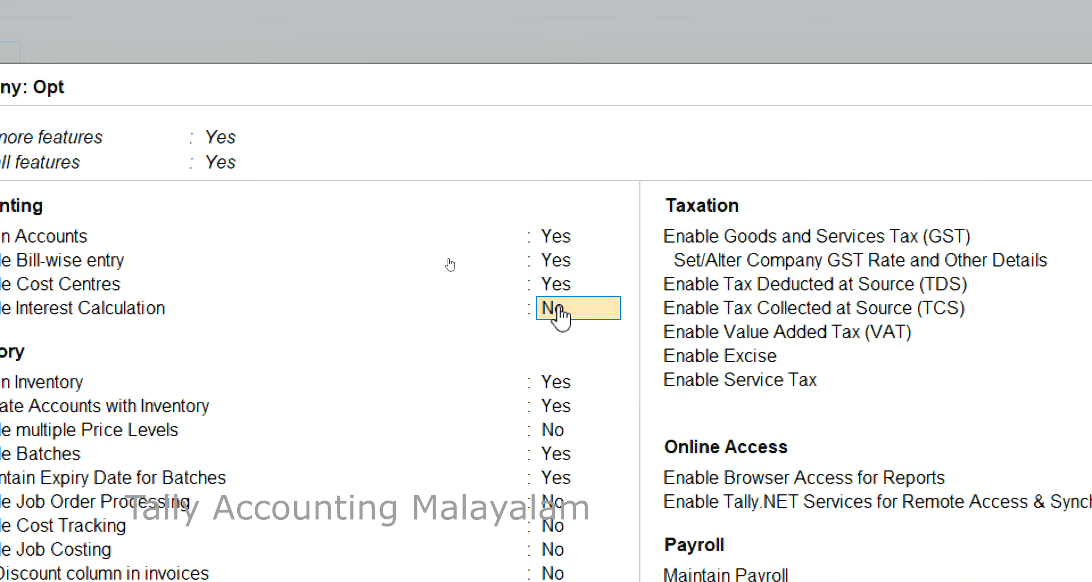
key("Escape")
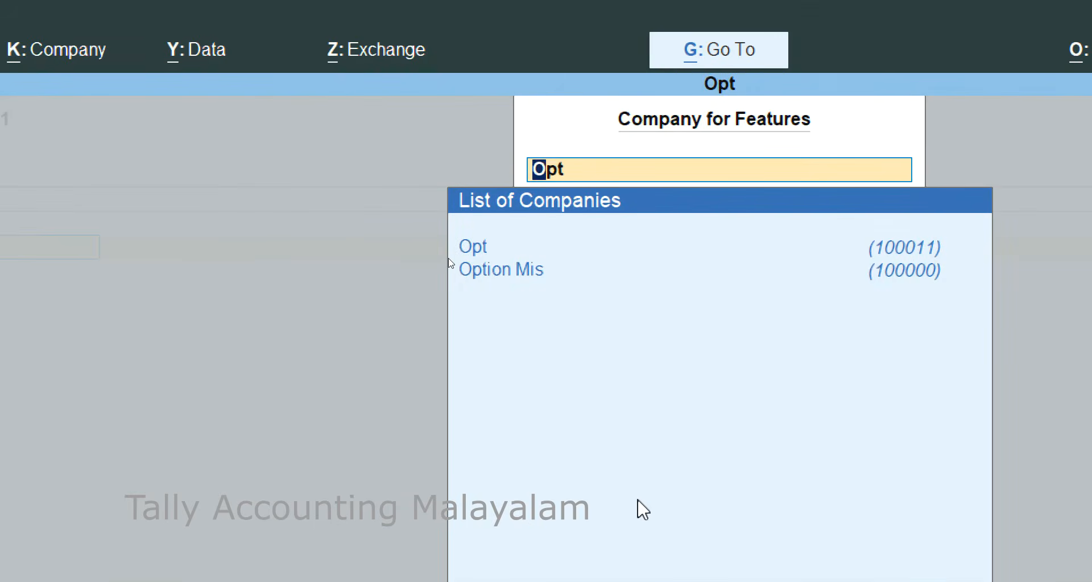
key("Escape")
key("Escape")
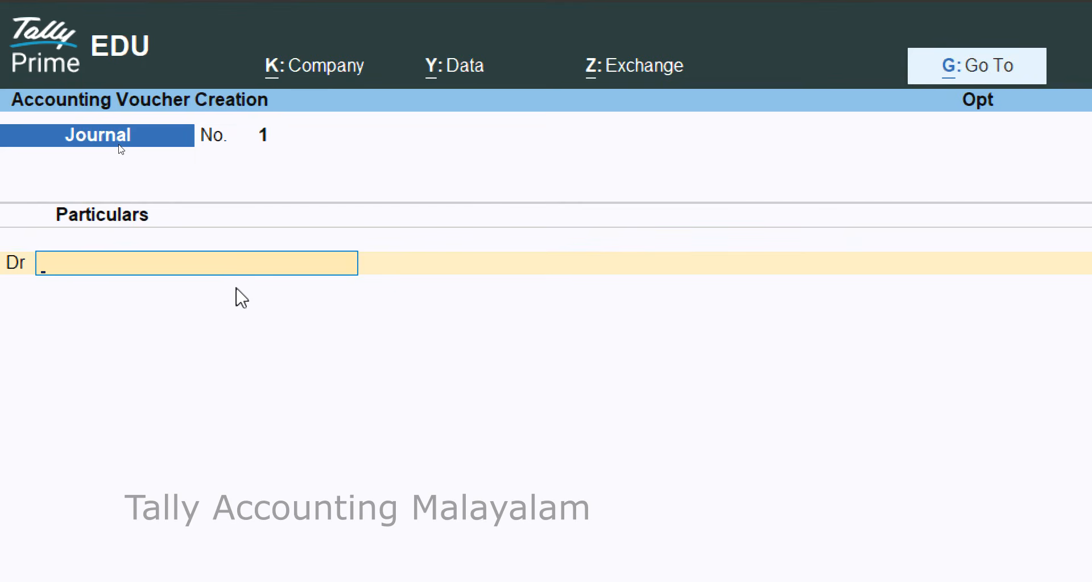
From the voucher's debit line, create a ledger named Salary under the Indirect Expenses group.
key("alt+c")
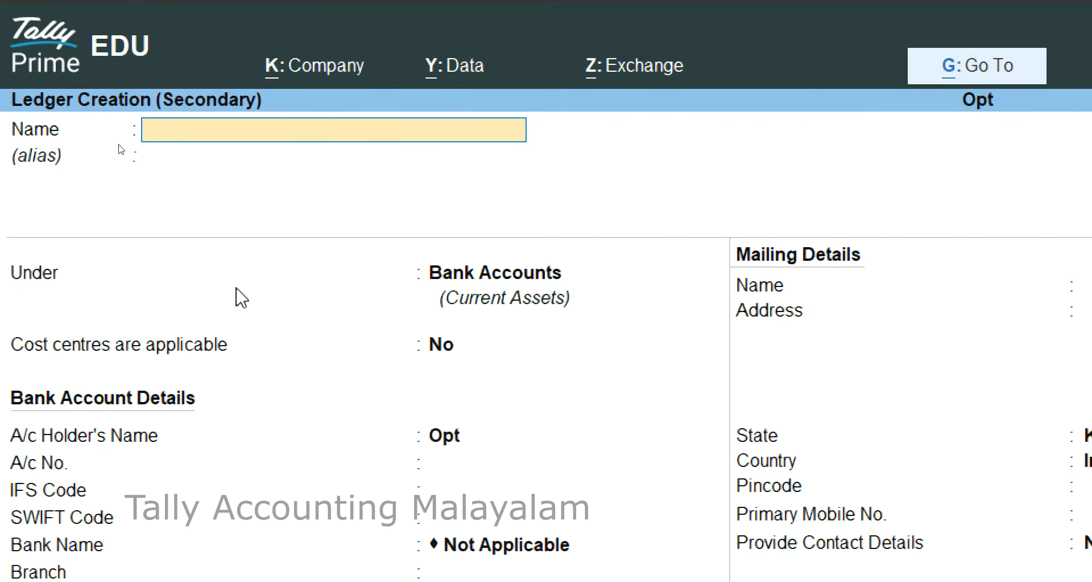
type("Salary")
key("Return")
key("Return")
key("BackSpace")
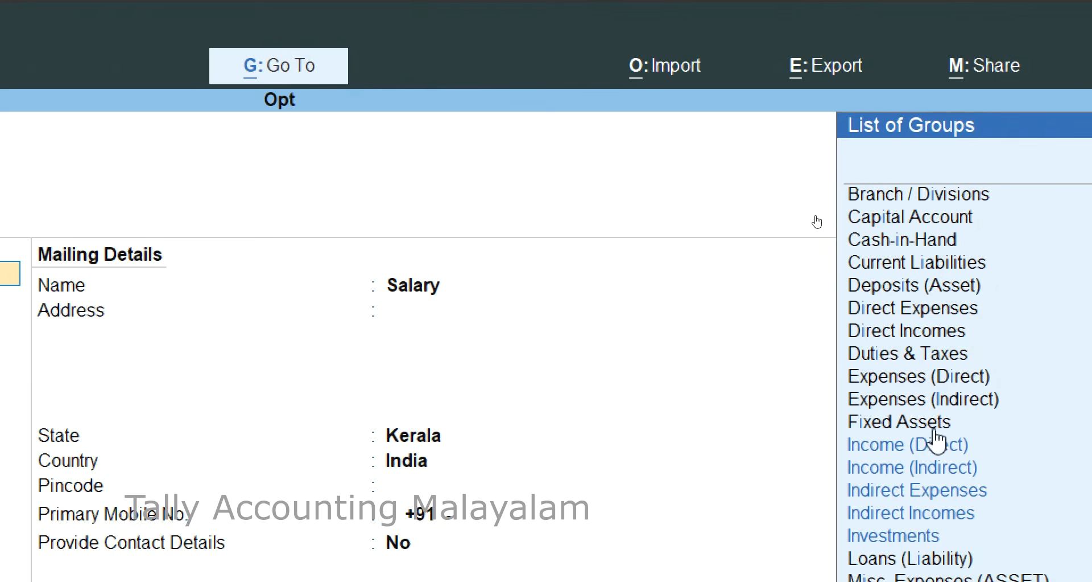
left_click(917, 492)
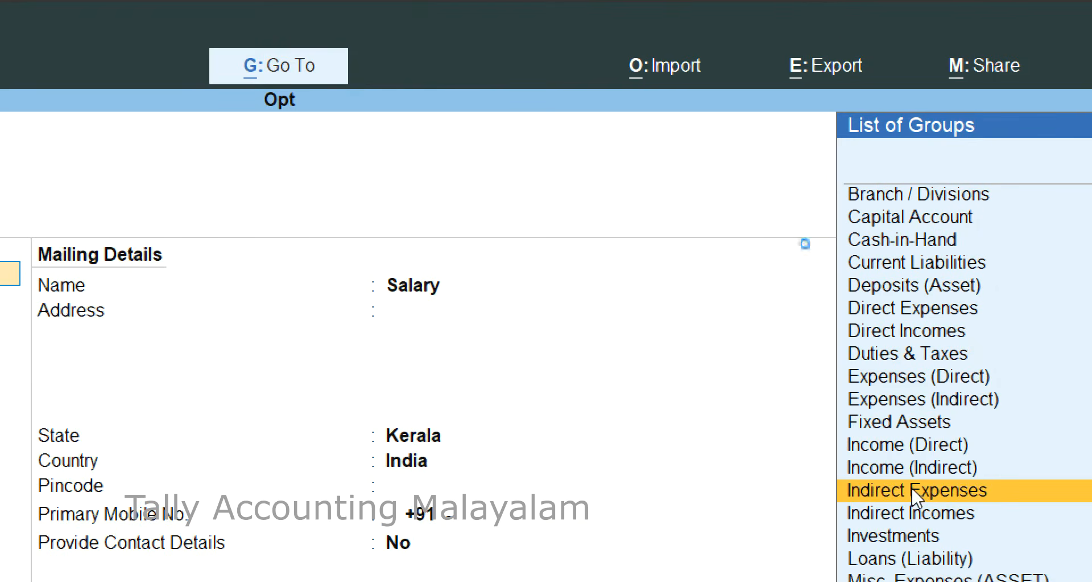
key("Return")
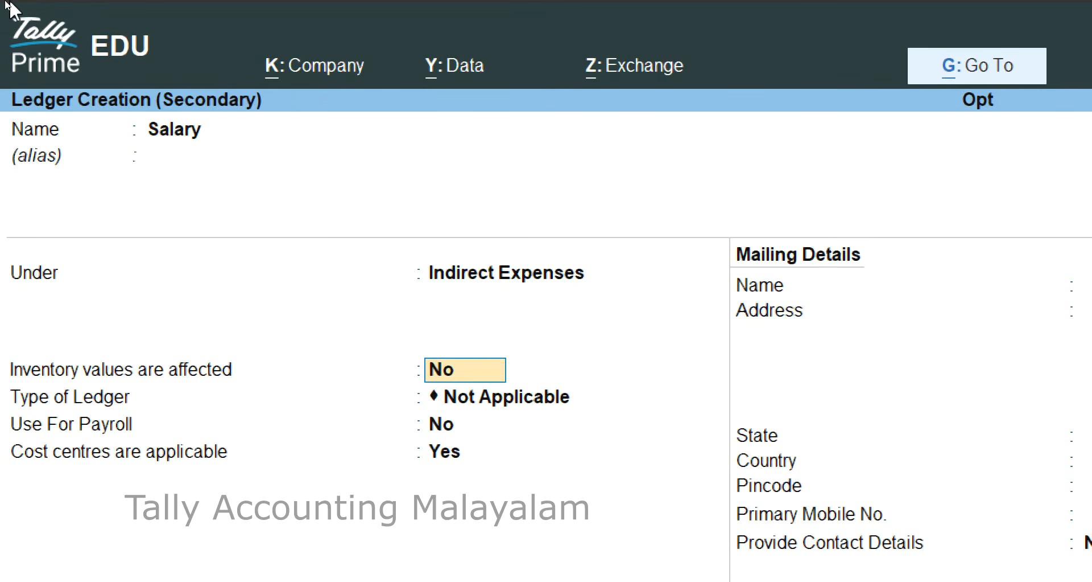
Keep cost centres applicable for the Salary ledger, accept its other default details and save it.
key("Return")
key("Return")
key("Return")
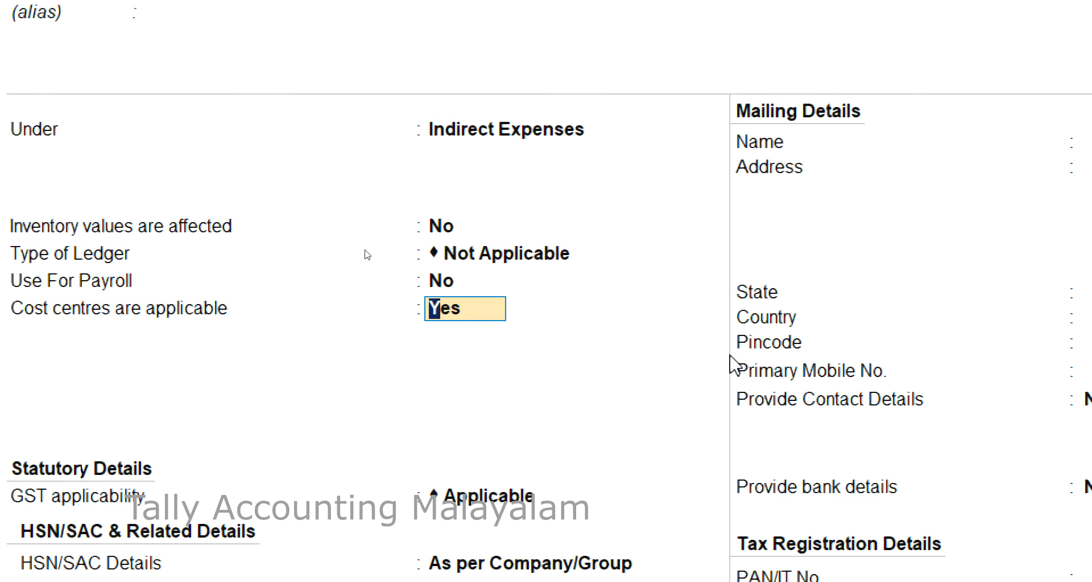
key("Return")
key("Return")
key("Return")
key("Return")
key("Return")
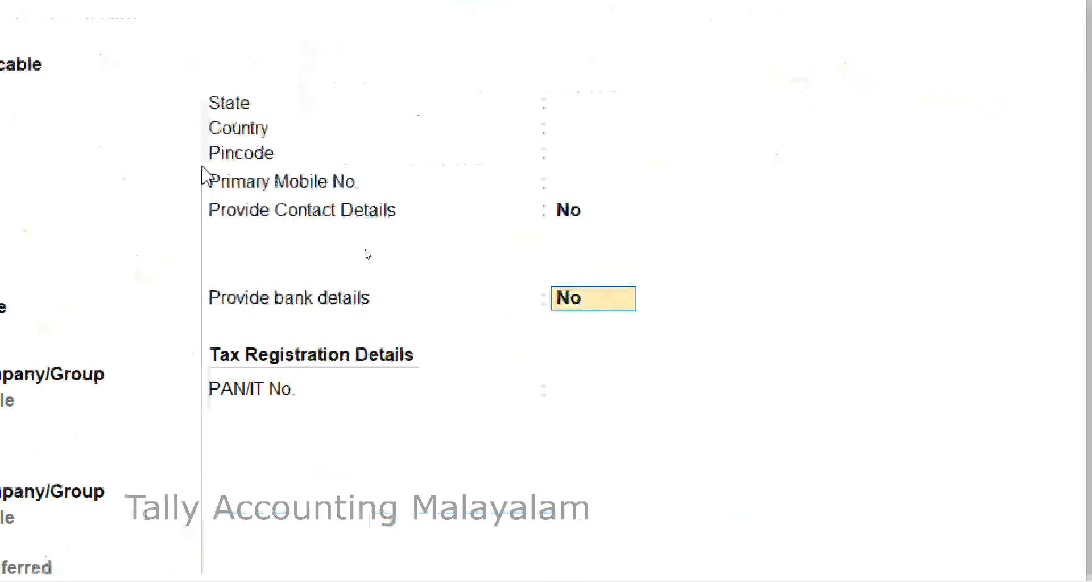
key("Return")
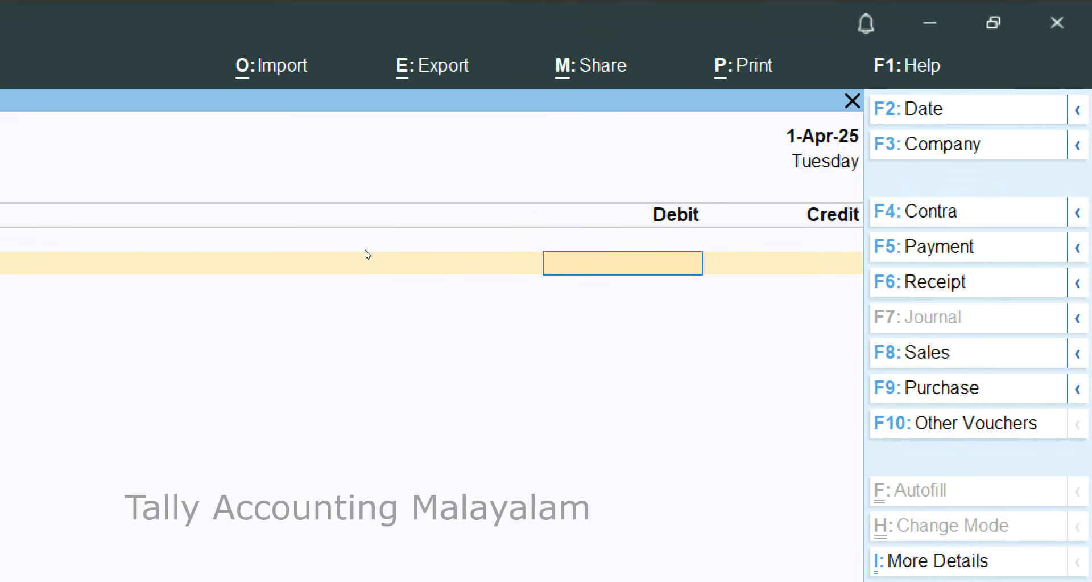
Debit Salary with 10000 and allocate the full amount to a new Primary cost centre named after the employee.
type("10000")
key("Return")
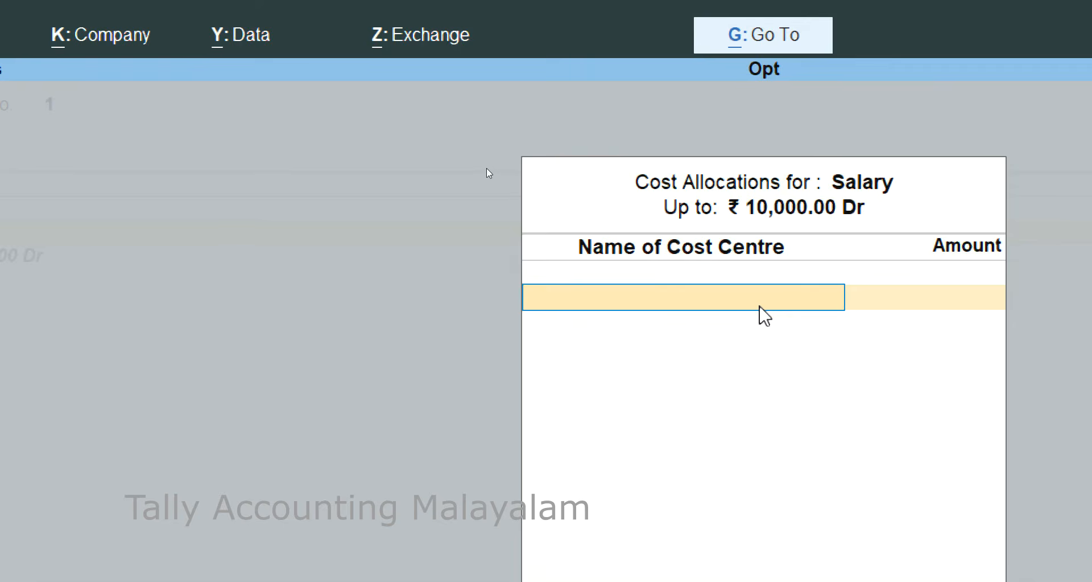
key("alt+c")
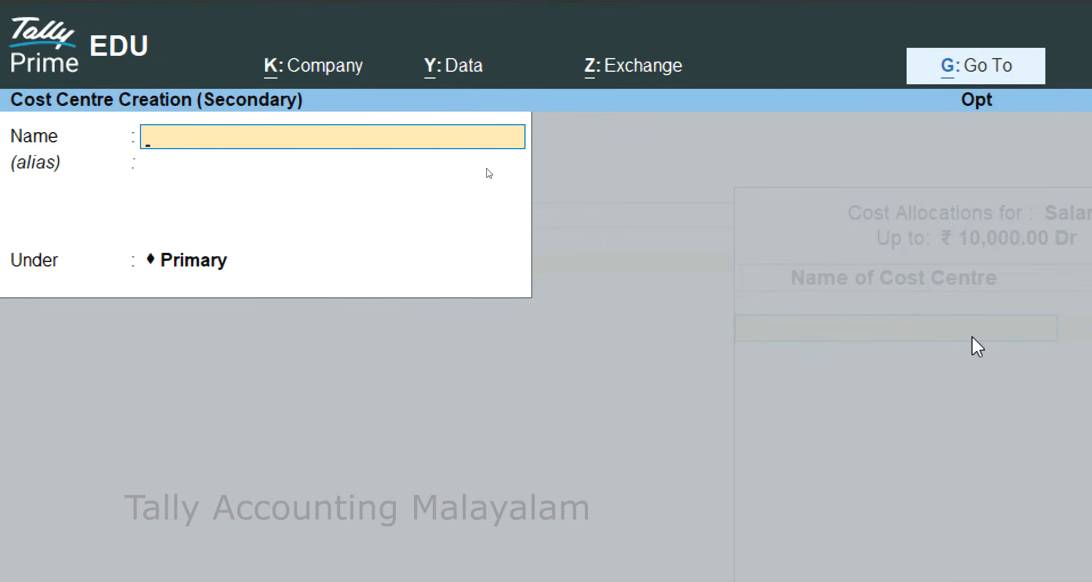
type("Ro")
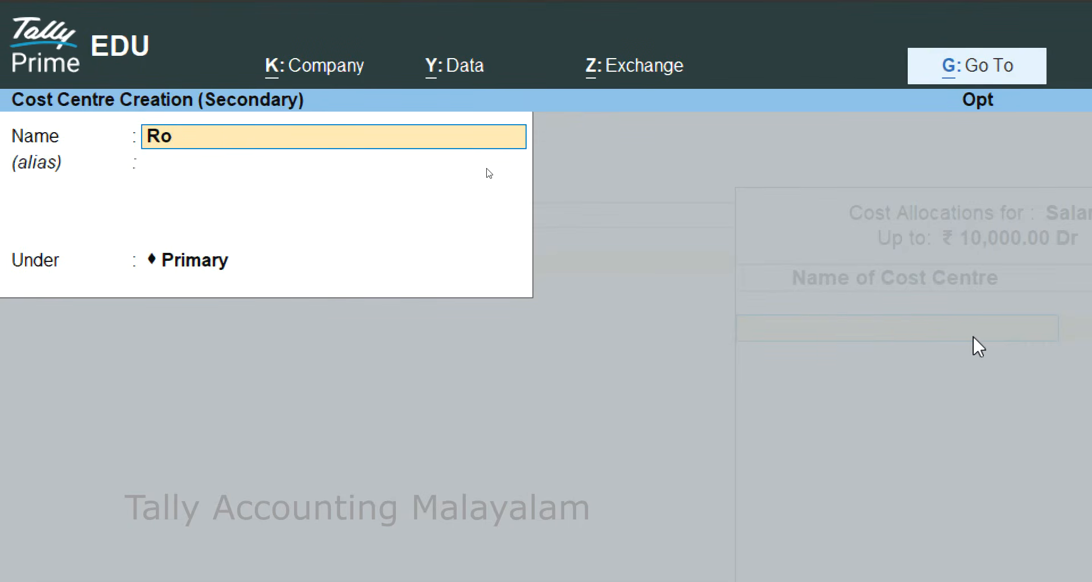
type("hith")
key("Return")
key("Return")
key("Return")
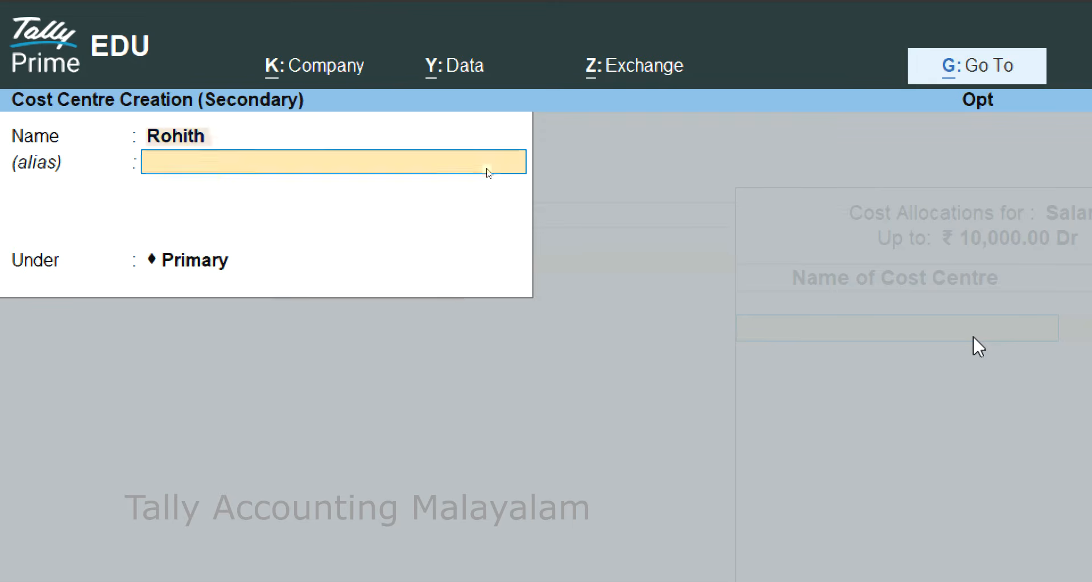
key("Return")
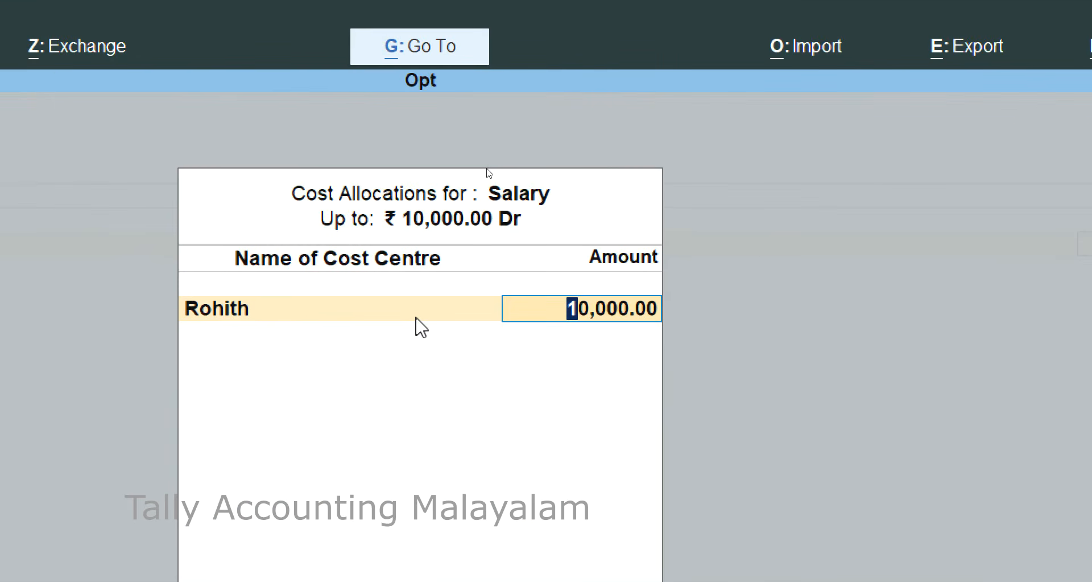
key("Return")
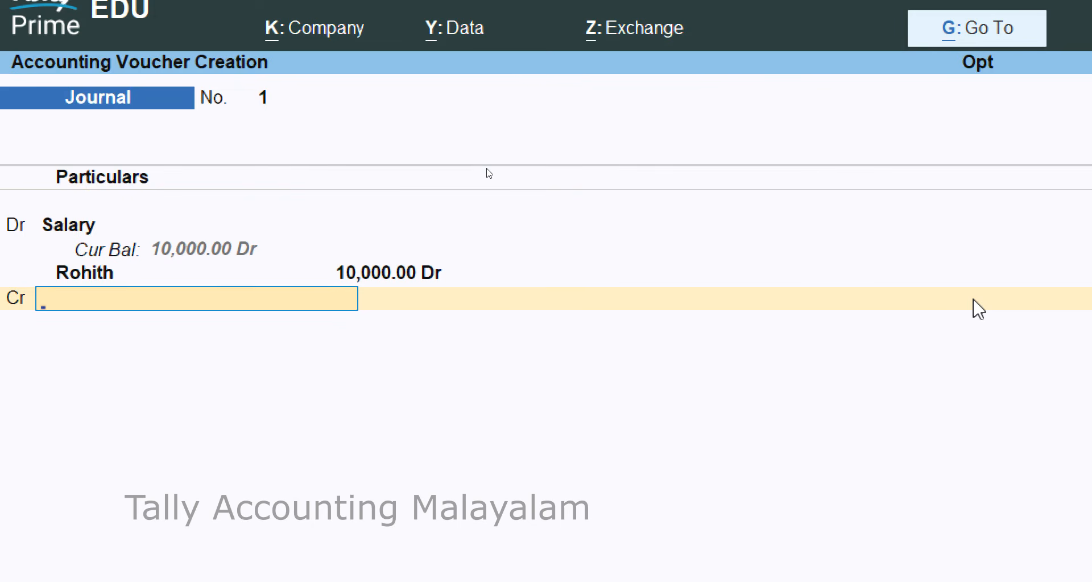
From the voucher's credit line, create a ledger named Salary Payable under the Current Liabilities group.
key("alt+c")
type("Sala")
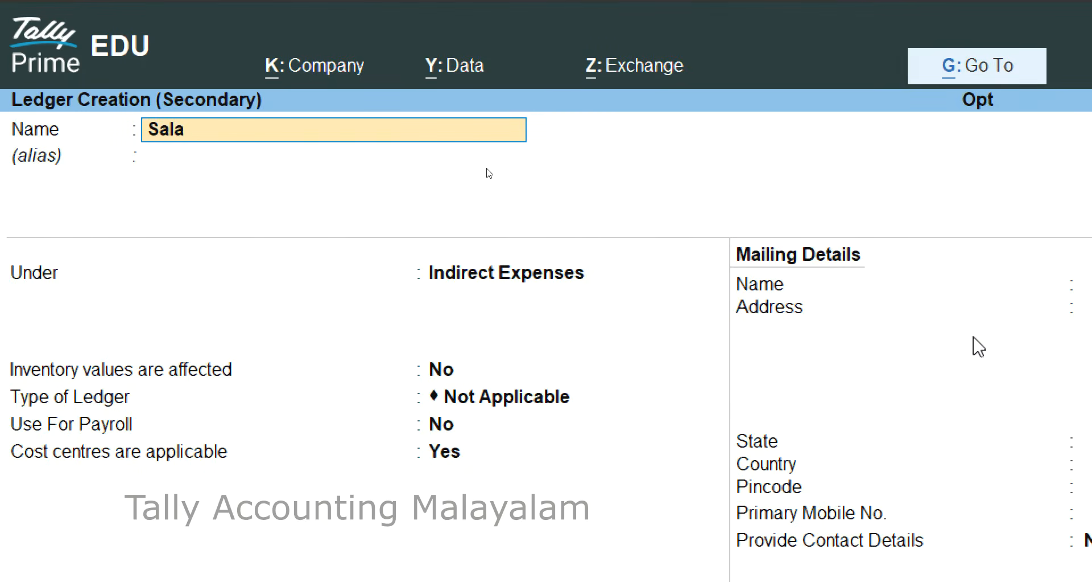
type("ry Paya")
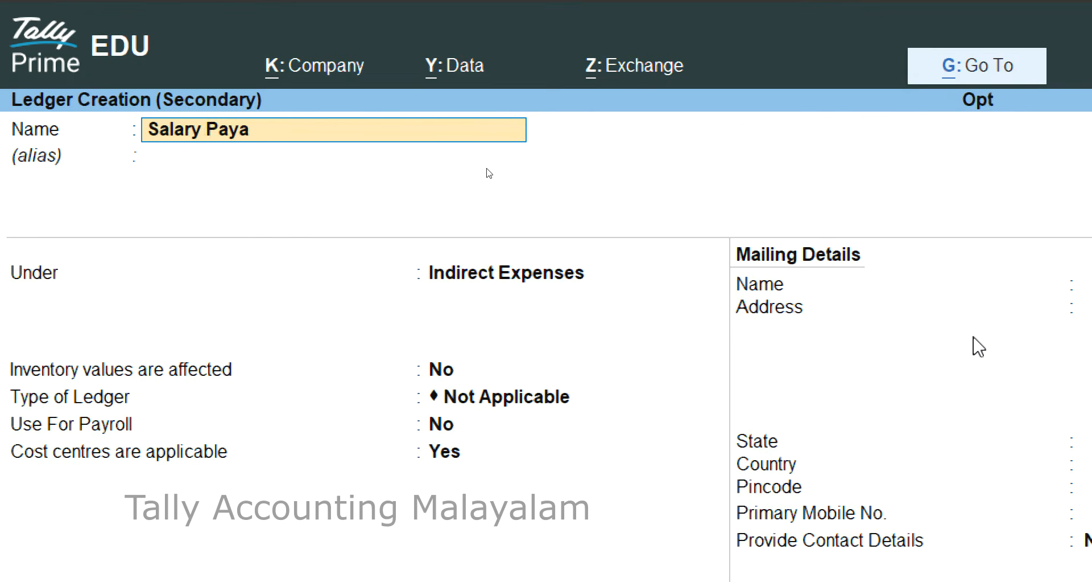
type("ble")
key("Return")
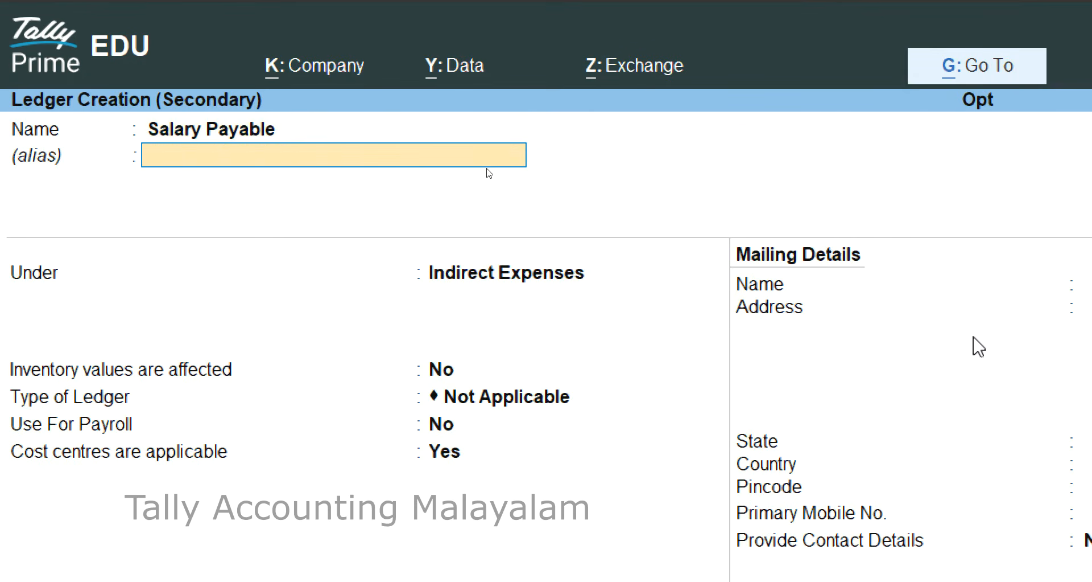
key("Return")
type("C")
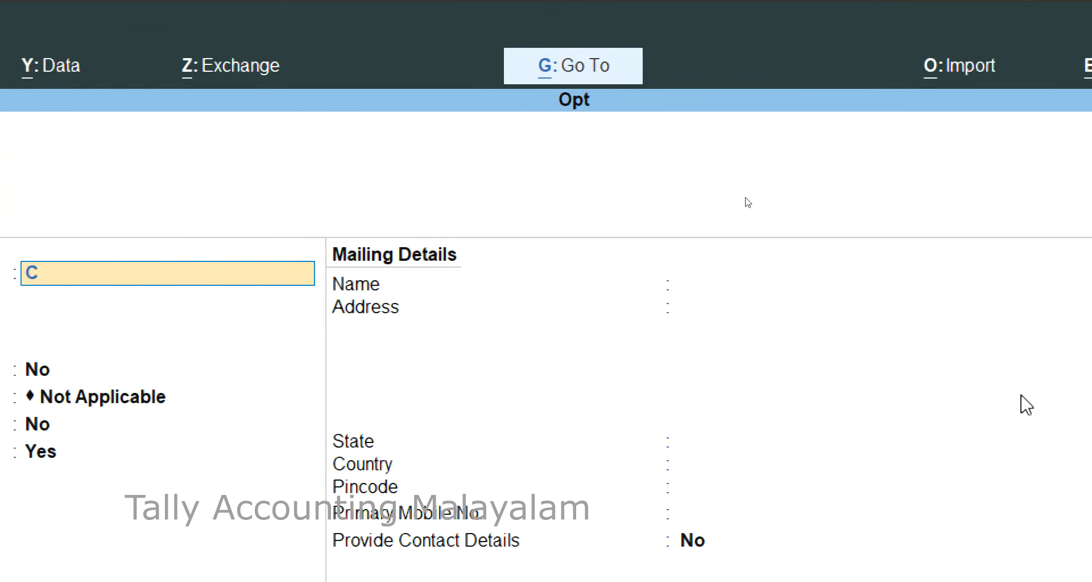
left_click(910, 358)
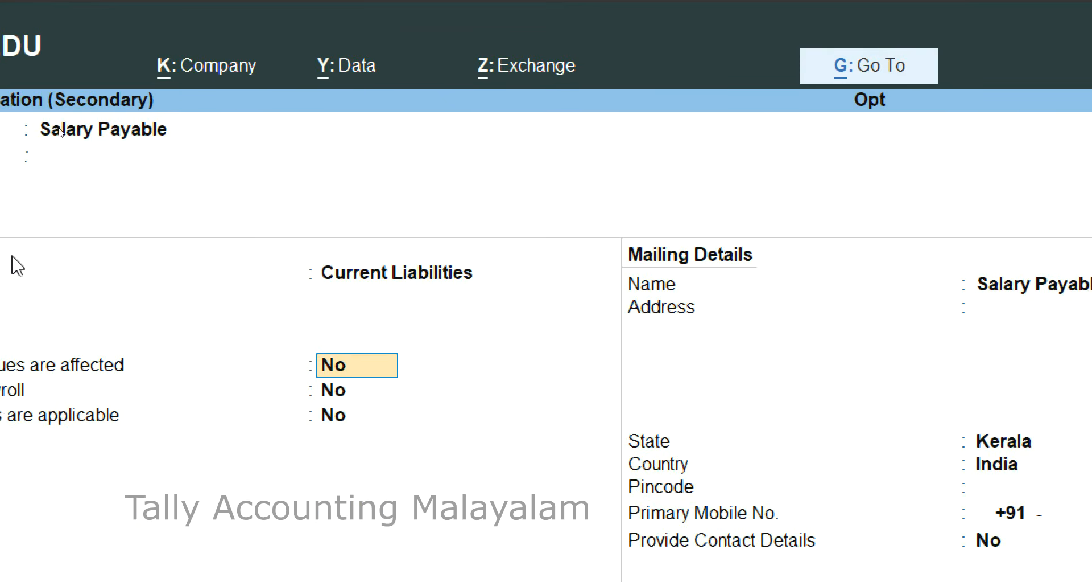
Set cost centres as applicable for the Salary Payable ledger, leaving inventory values and payroll use at No.
key("Return")
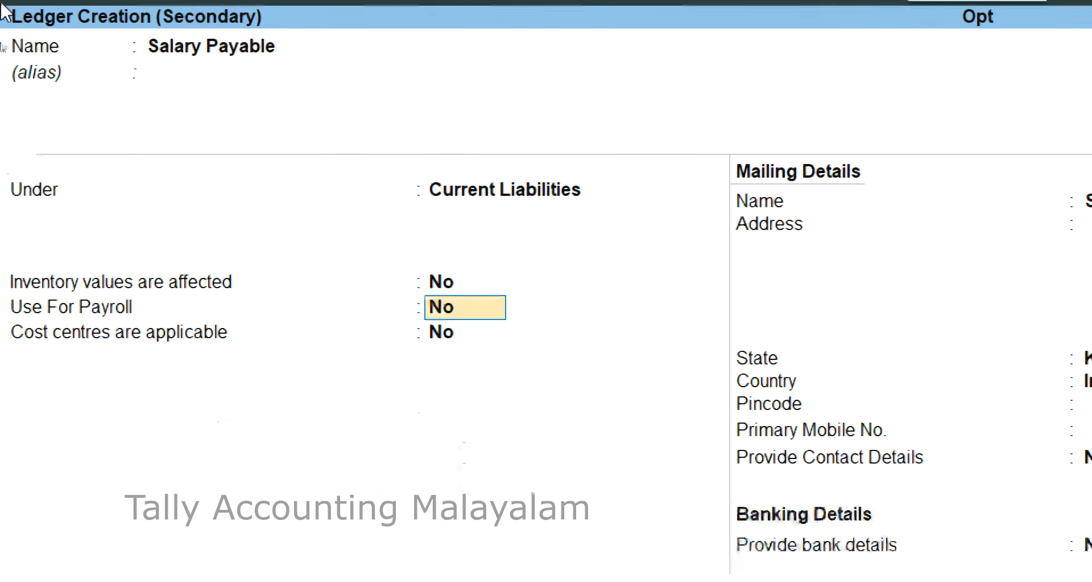
key("Return")
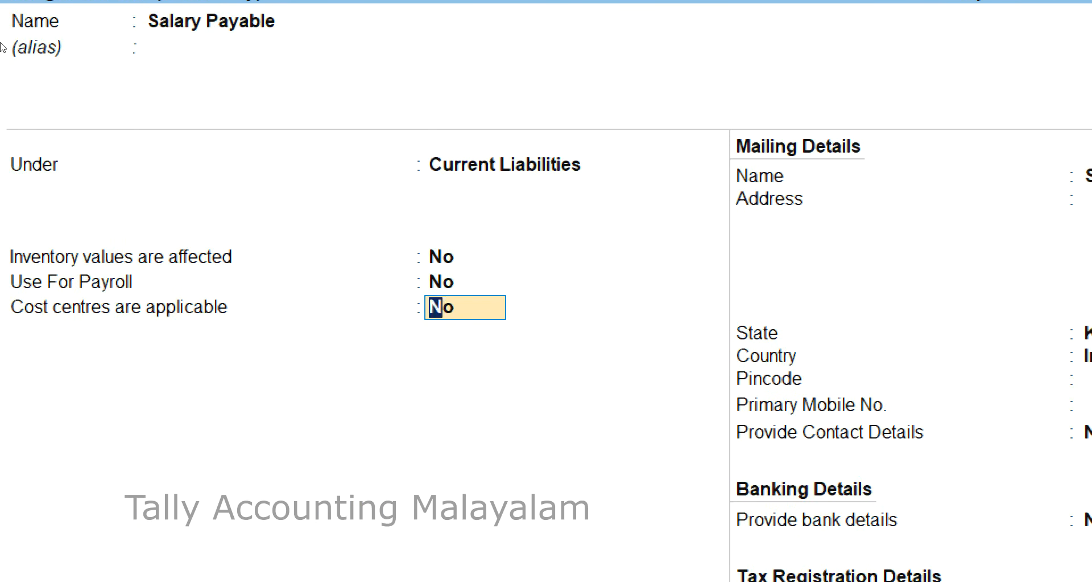
type("y")
key("Return")
Accept the default mailing, banking and tax registration details of the Salary Payable ledger and save it.
key("Return")
key("Return")
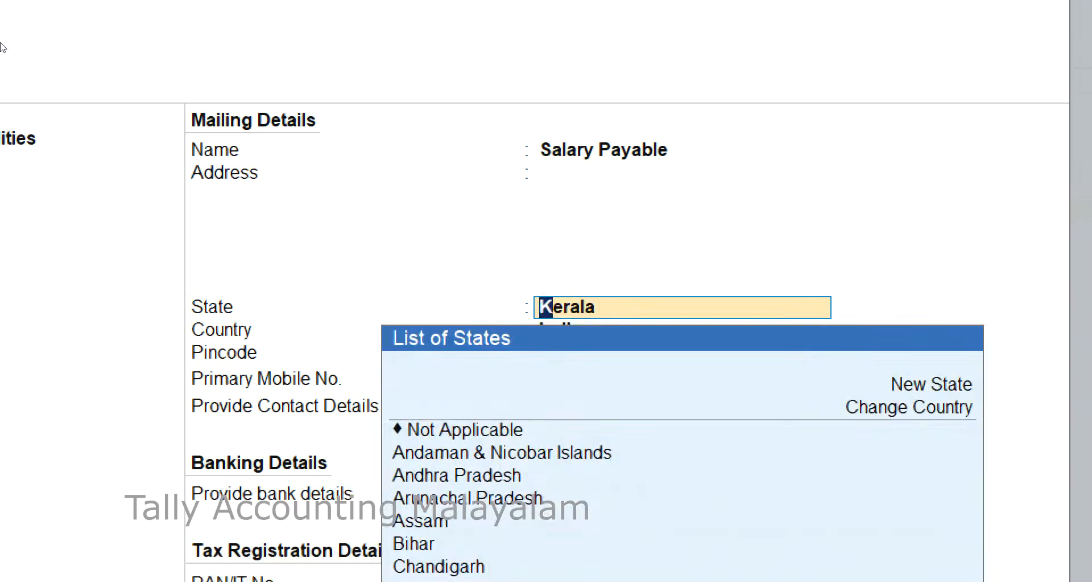
key("Return")
key("Return")
key("Return")
key("Return")
key("Return")
key("Return")
key("Return")
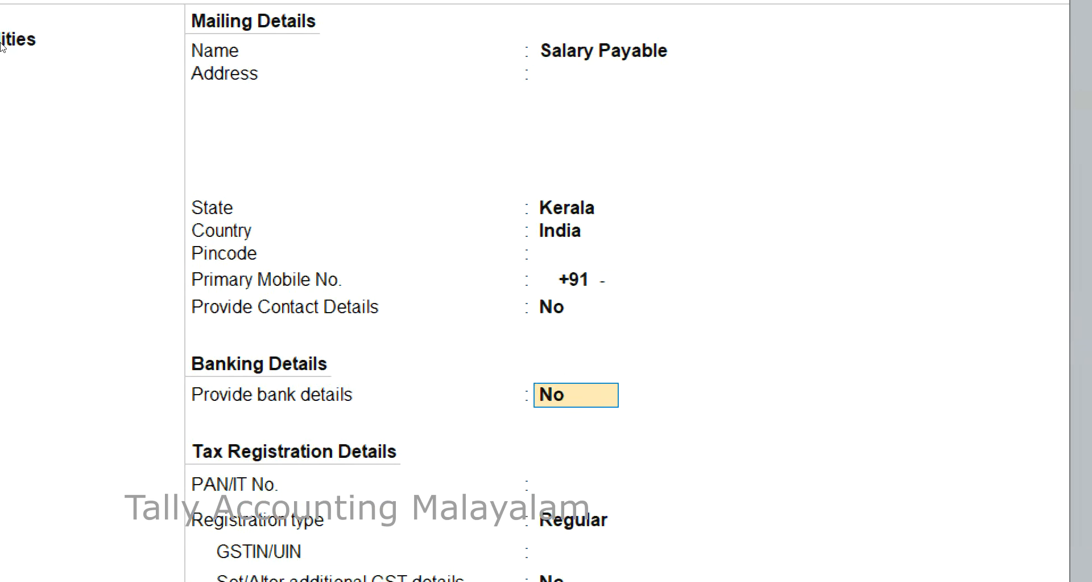
key("Return")
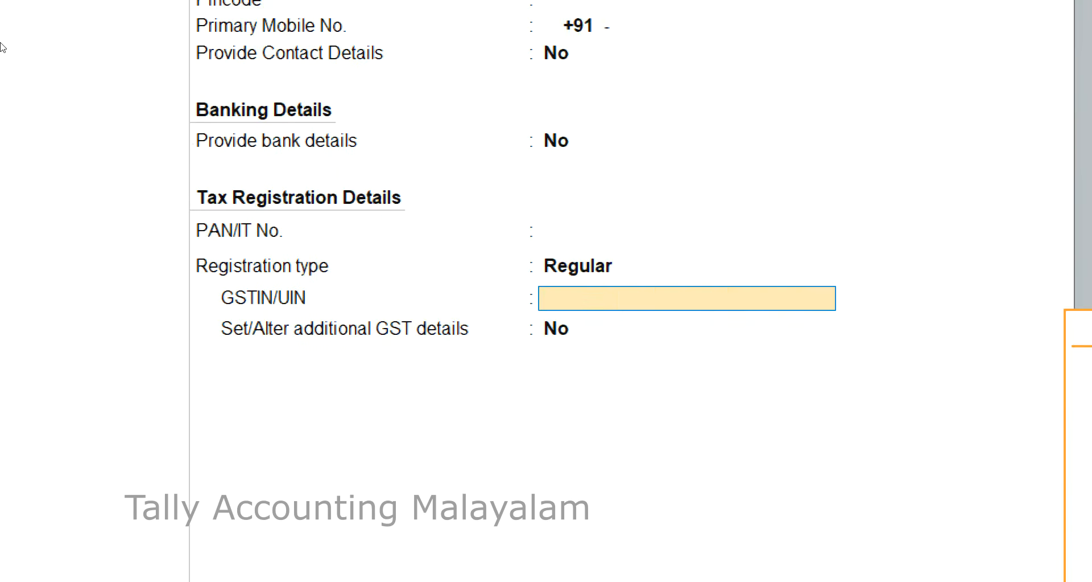
key("Return")
key("Return")
key("Return")
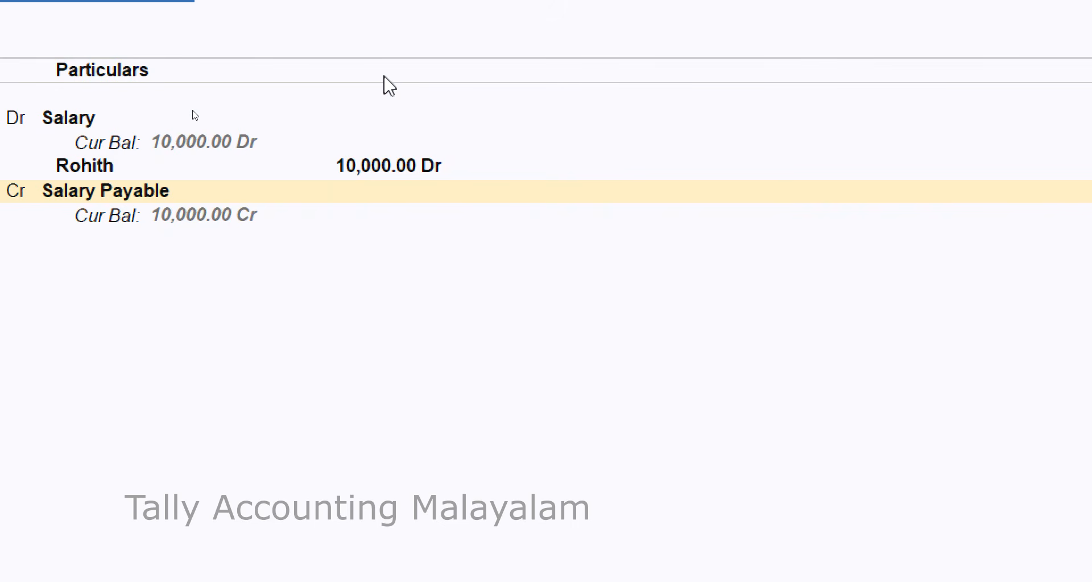
Allocate the full Salary Payable credit of 10,000 to the employee's existing cost centre.
key("Return")
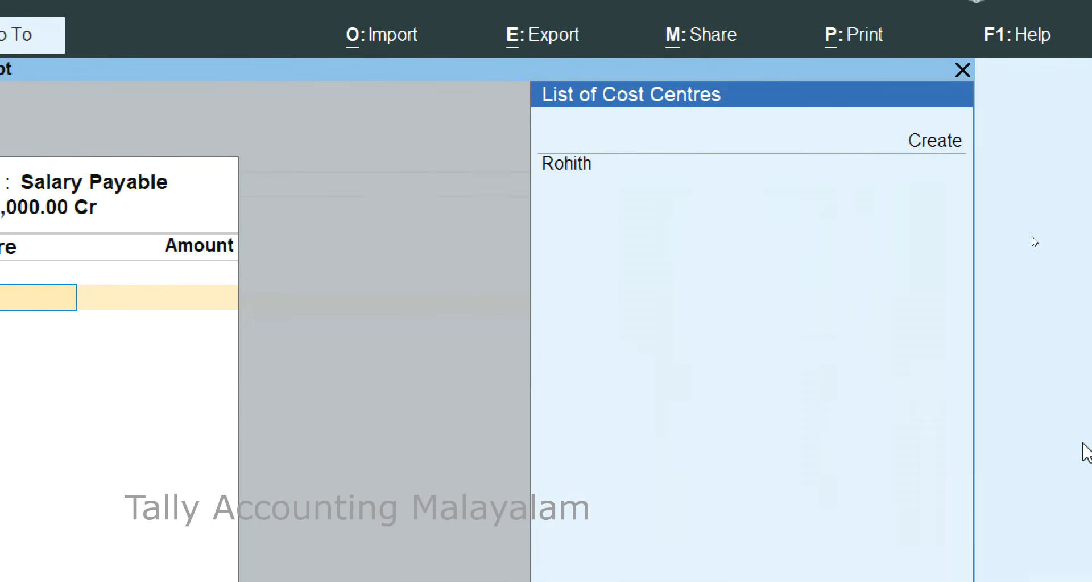
key("Down")
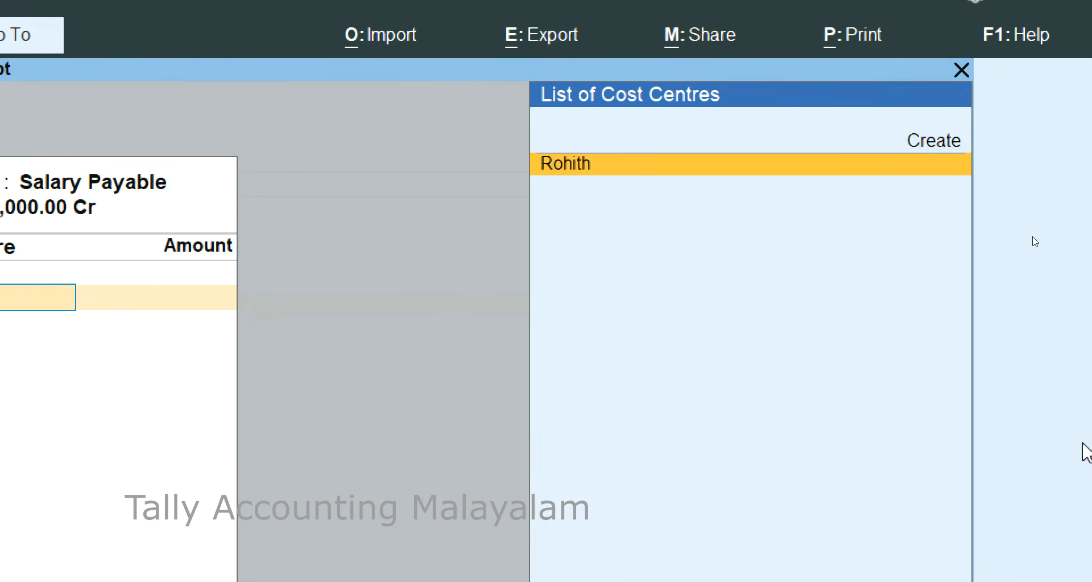
key("Return")
key("Return")
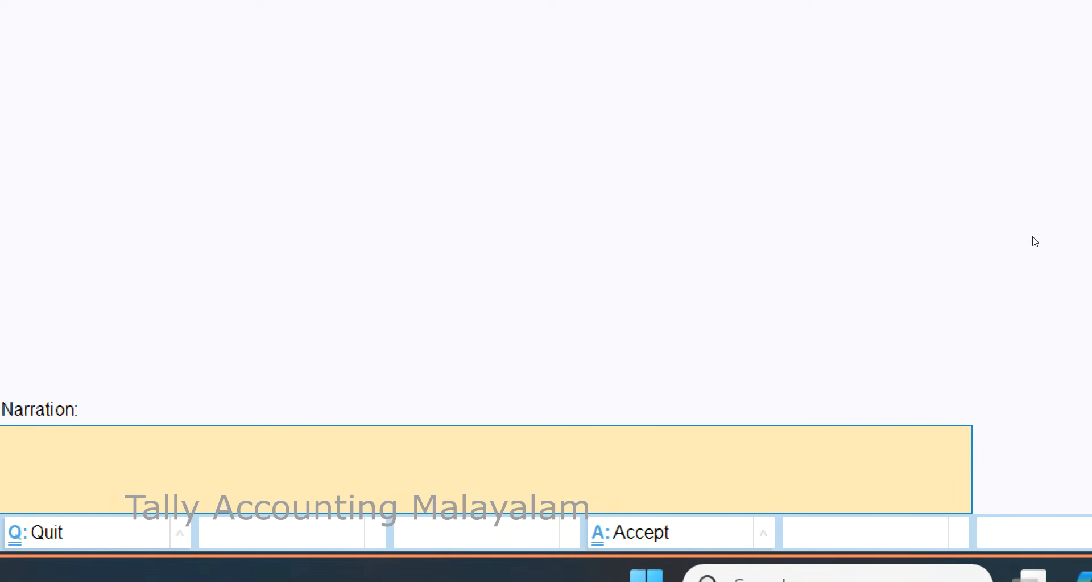
Add the narration "salary booked", save the journal voucher and leave voucher entry.
type("sal")
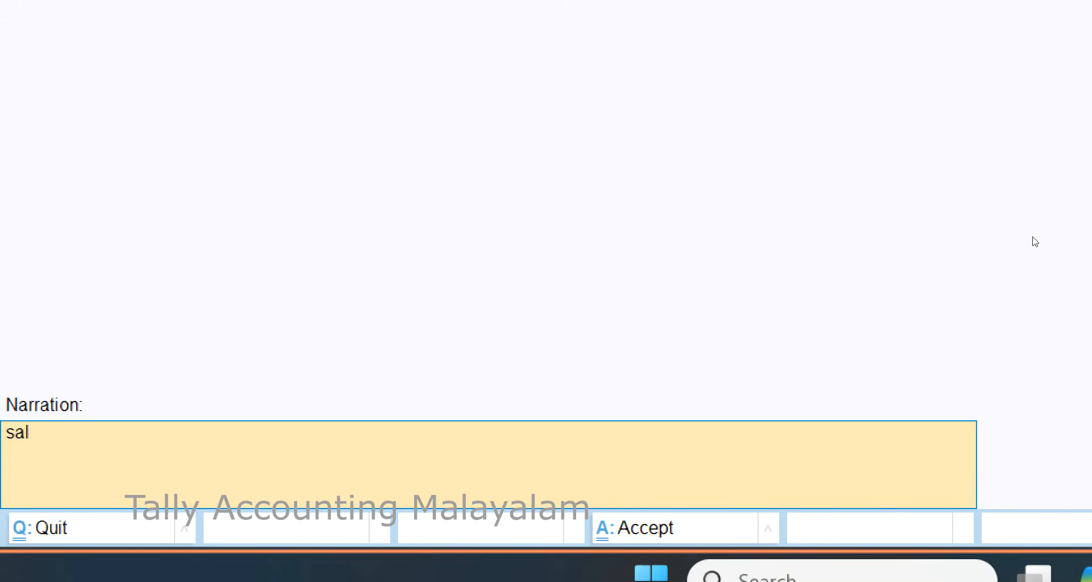
type("ary booked")
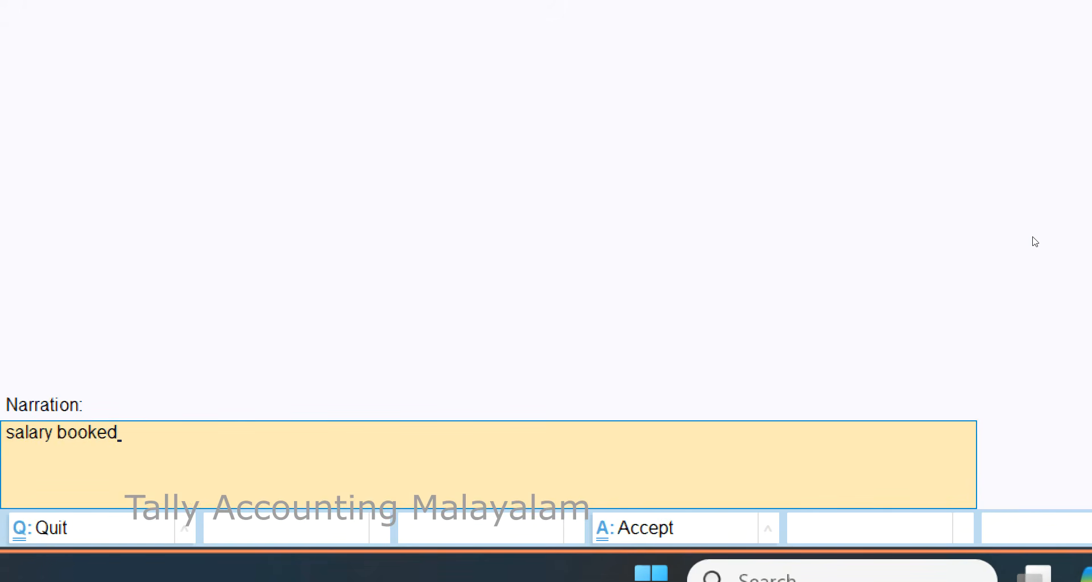
key("Return")
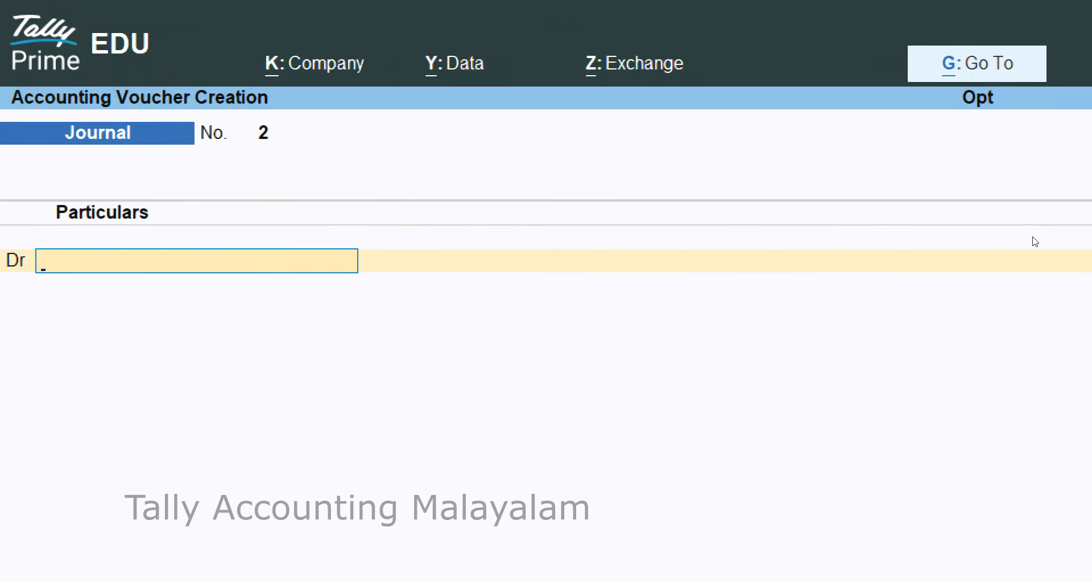
key("Escape")
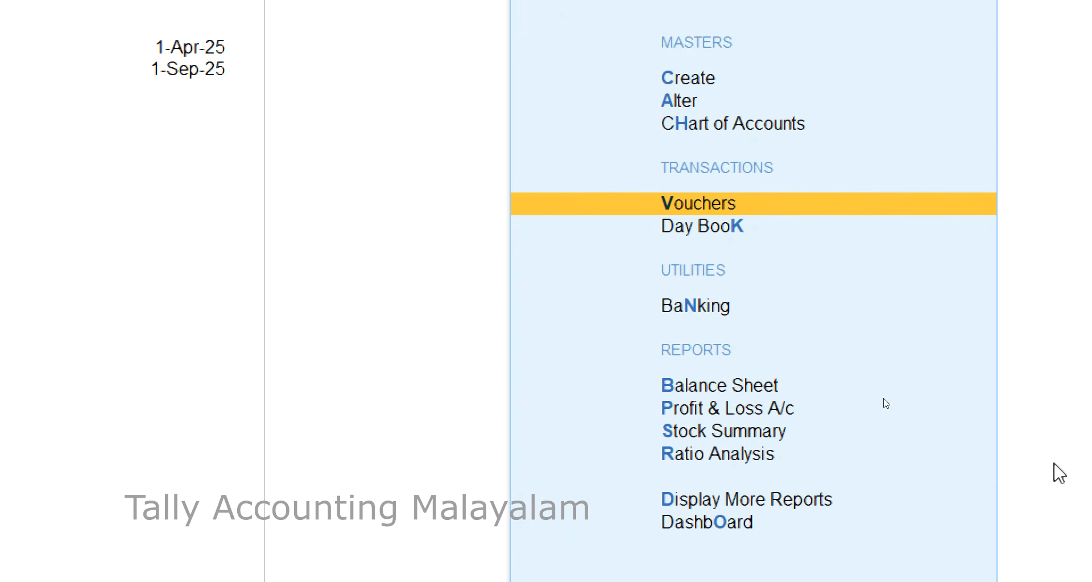
Review the Profit & Loss A/c in detailed form to examine the indirect expenses.
left_click(741, 408)
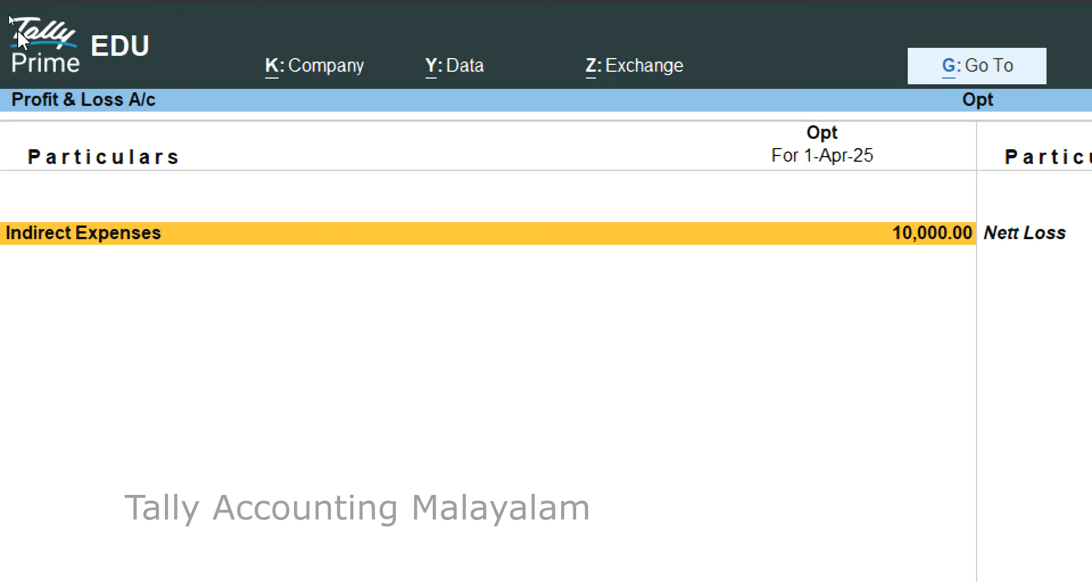
key("alt+F1")
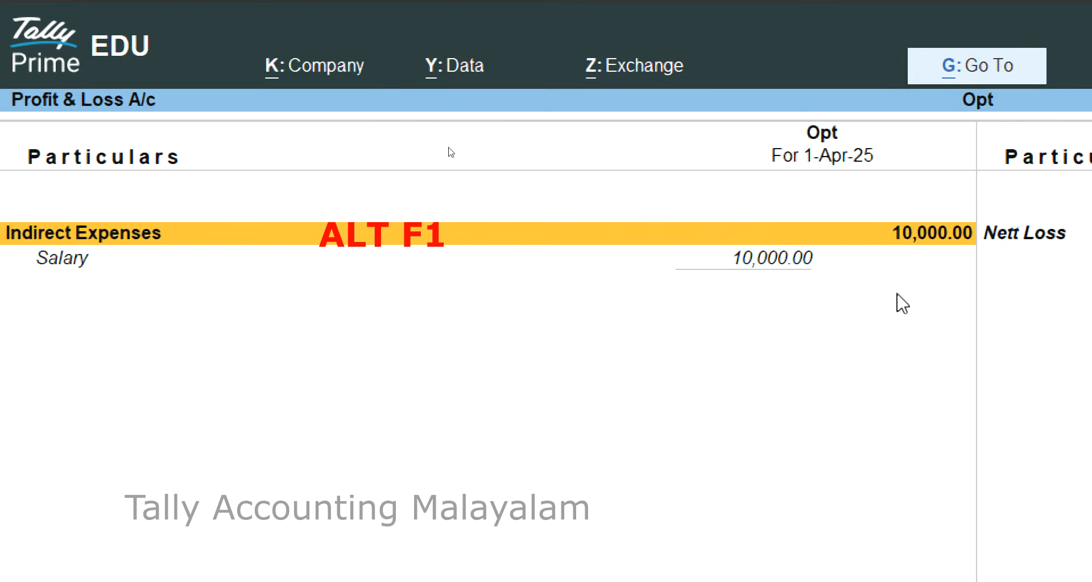
key("Escape")
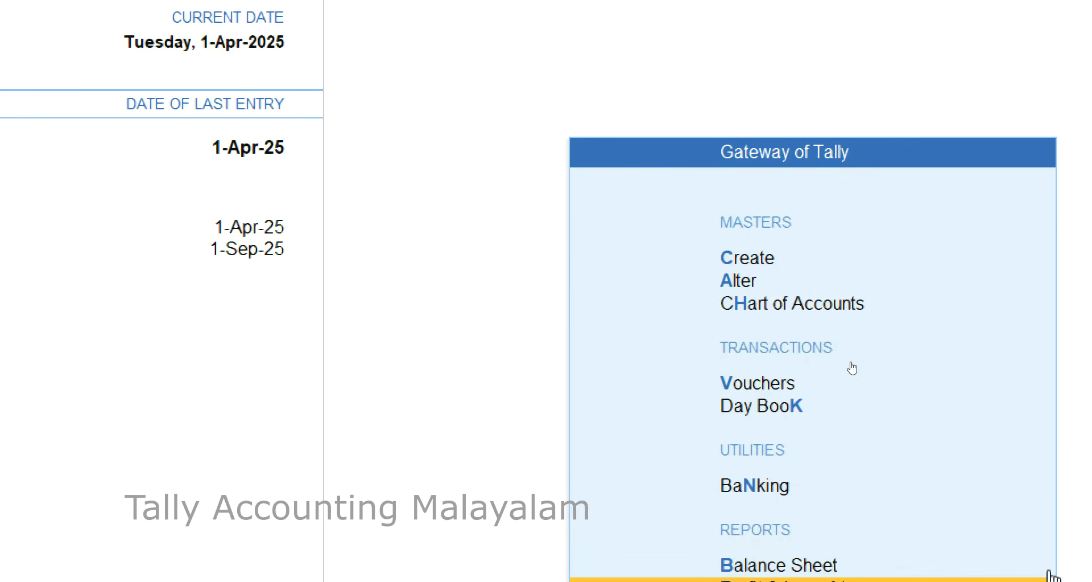
Review the Balance Sheet in detailed form to examine the ledgers under Current Liabilities.
key("Return")
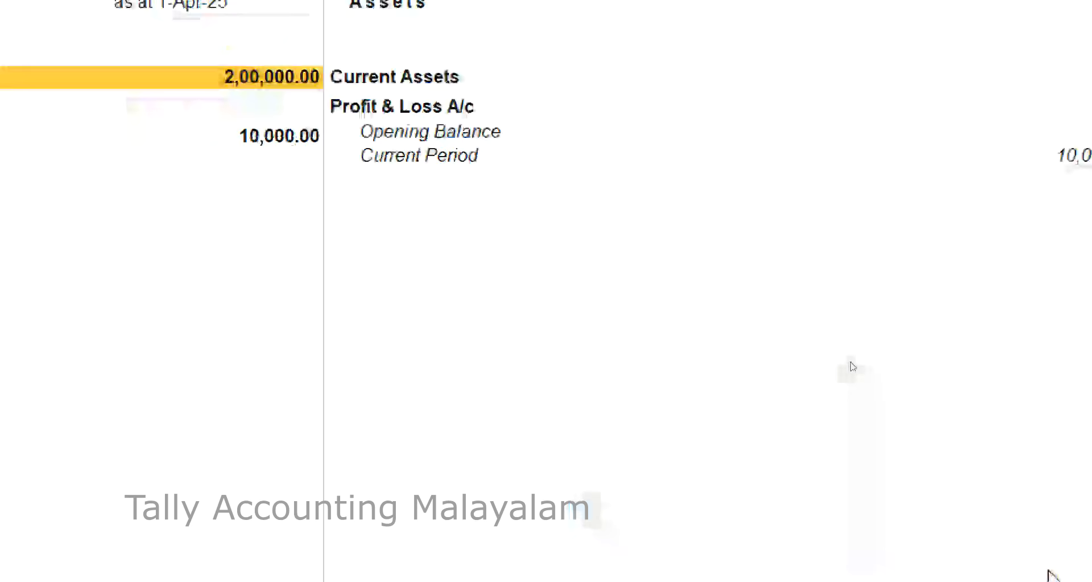
key("alt+F5")
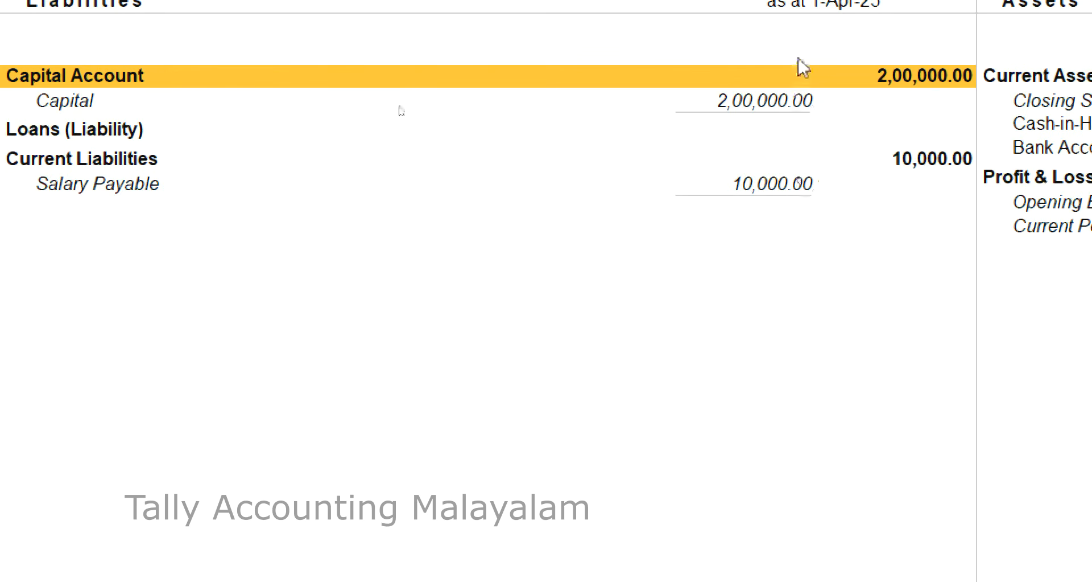
key("Escape")
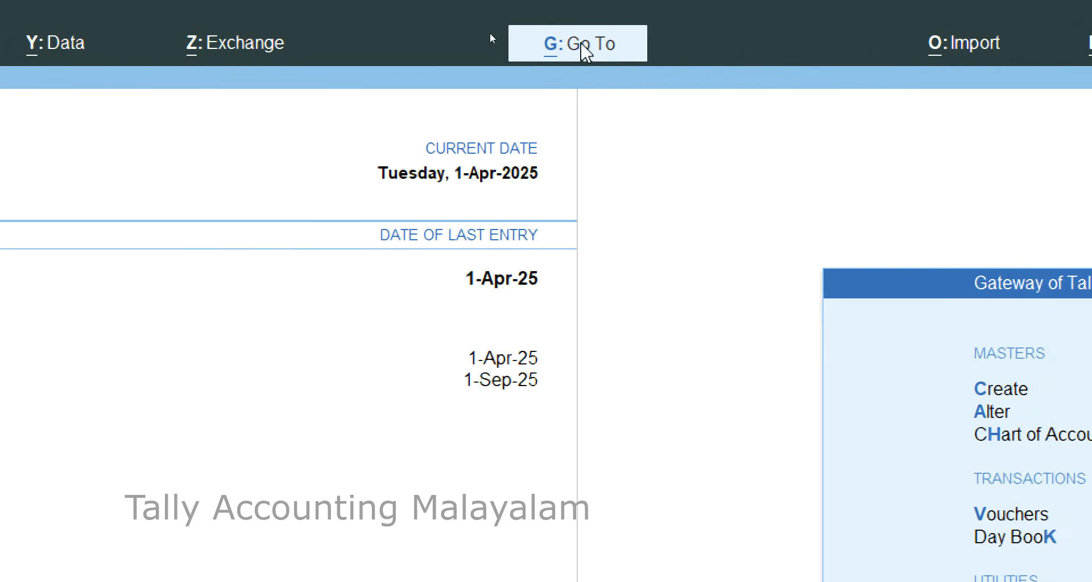
Open the Ledger Vouchers report and look up a ledger's entries.
left_click(578, 55)
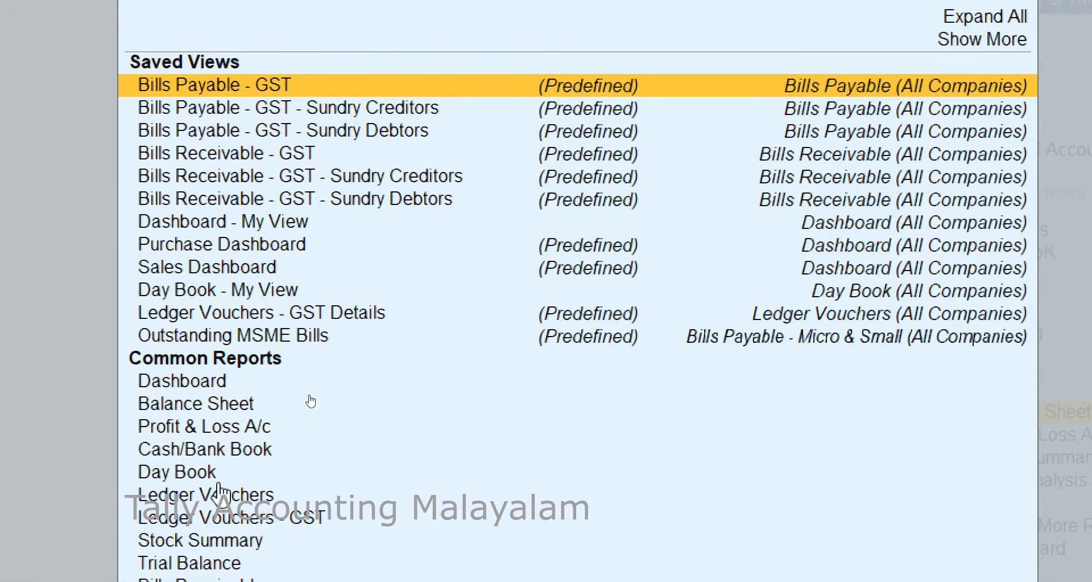
left_click(220, 494)
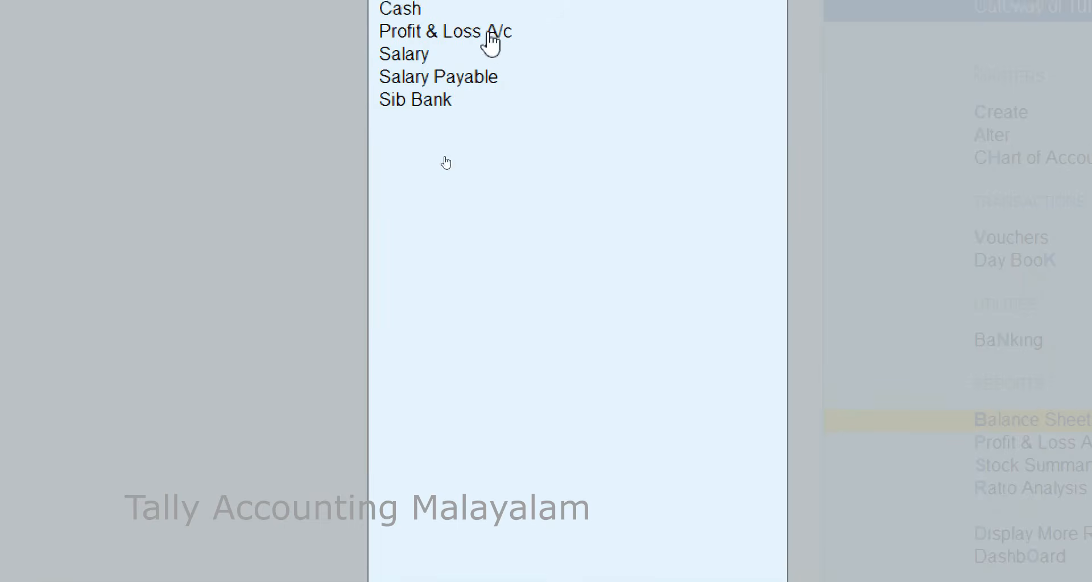
left_click(411, 149)
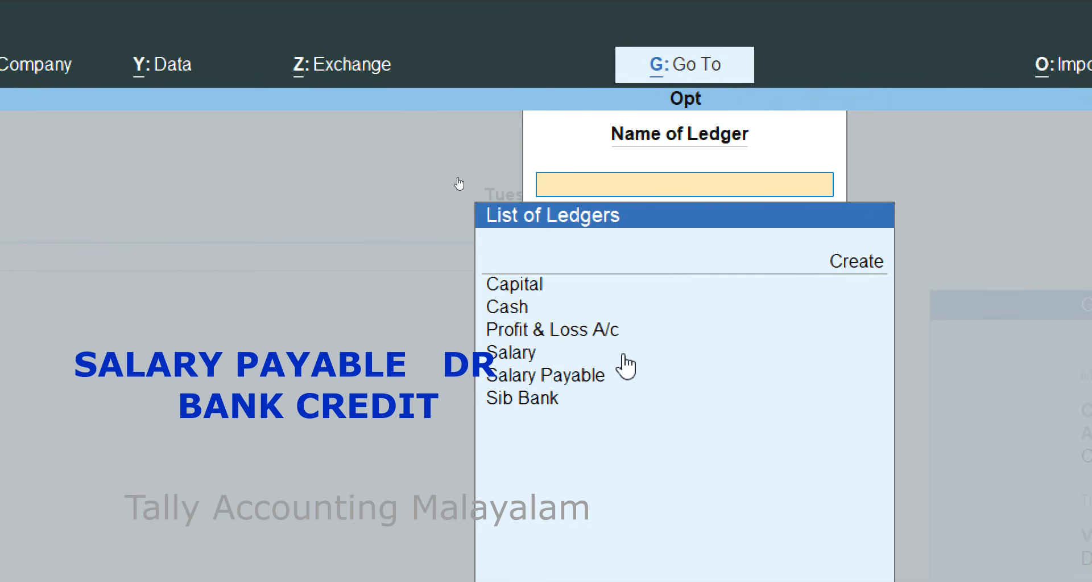
key("Escape")
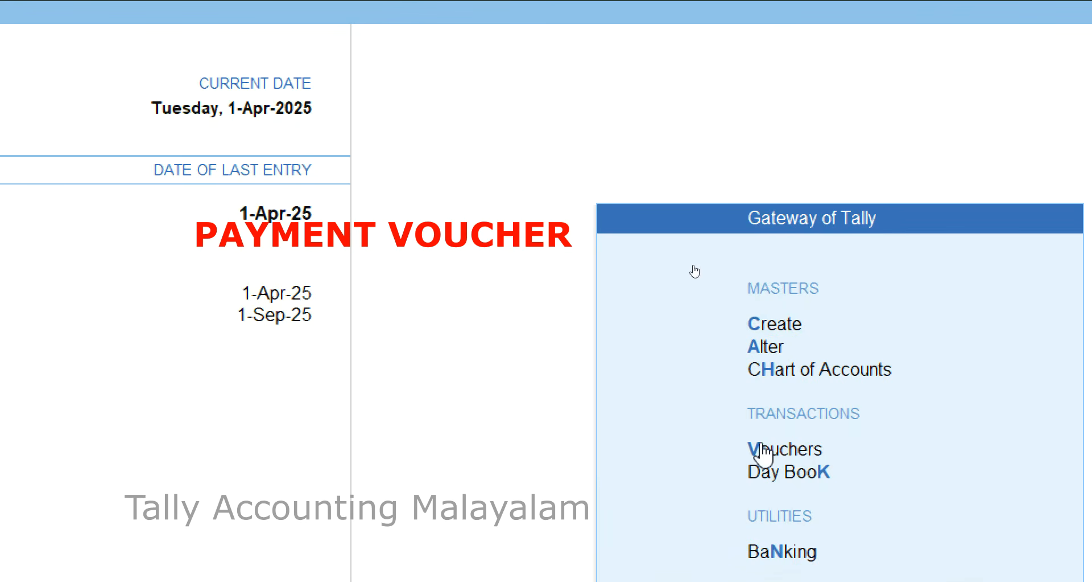
Start a payment voucher dated 2-May-25.
left_click(762, 449)
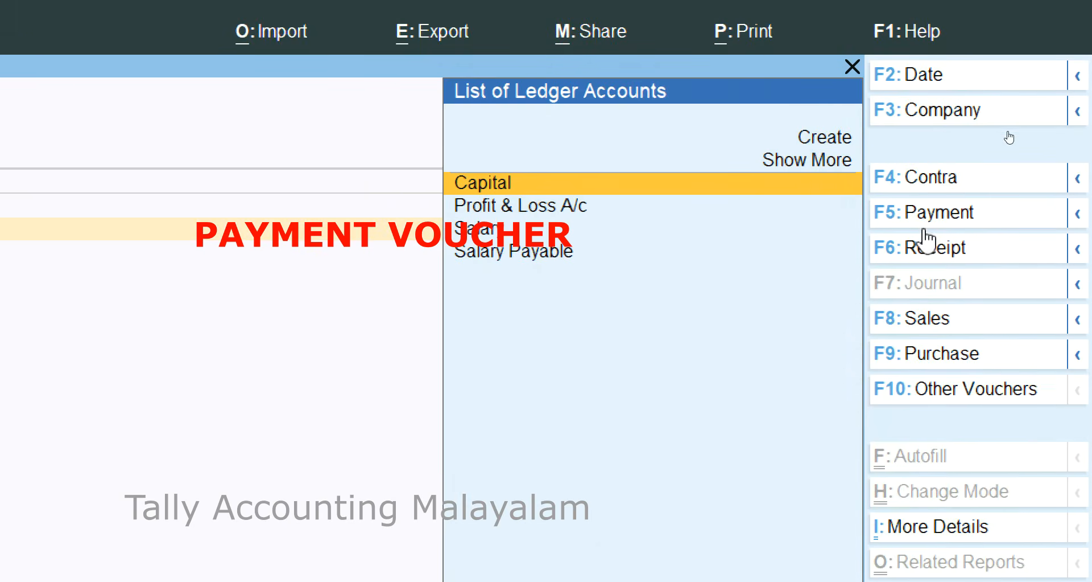
left_click(927, 213)
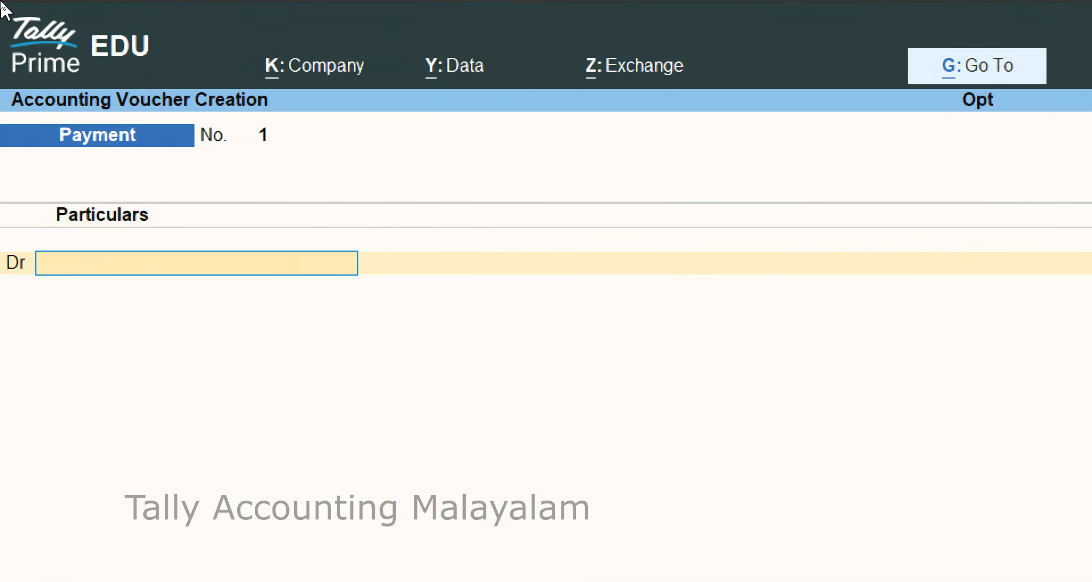
key("F2")
type("2-5")
key("Return")
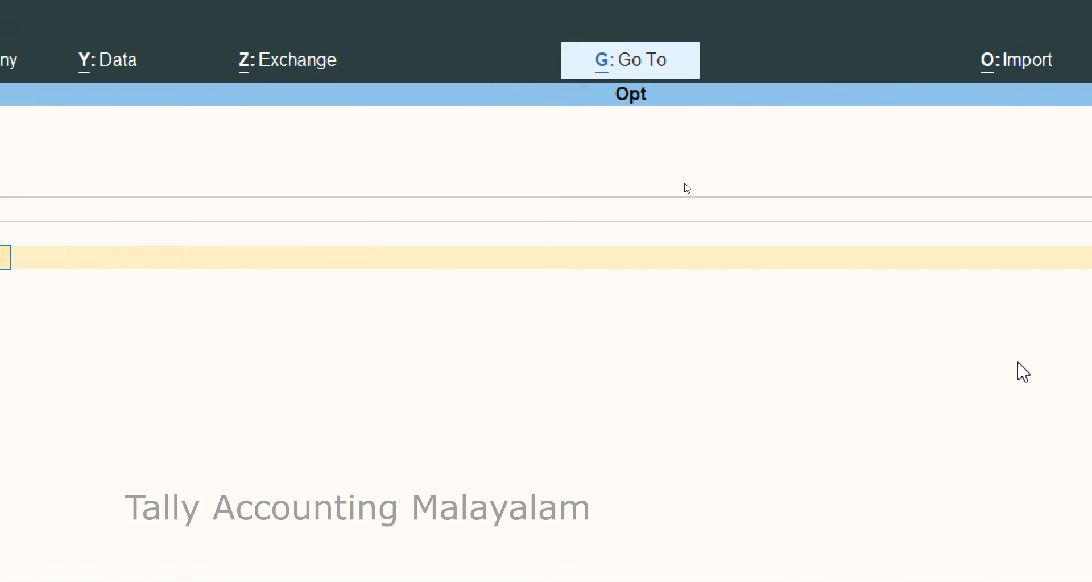
Debit Salary Payable with 10000 and allocate the full amount to the employee's cost centre.
key("Down")
key("Down")
key("Down")
key("Down")
key("Down")
key("Return")
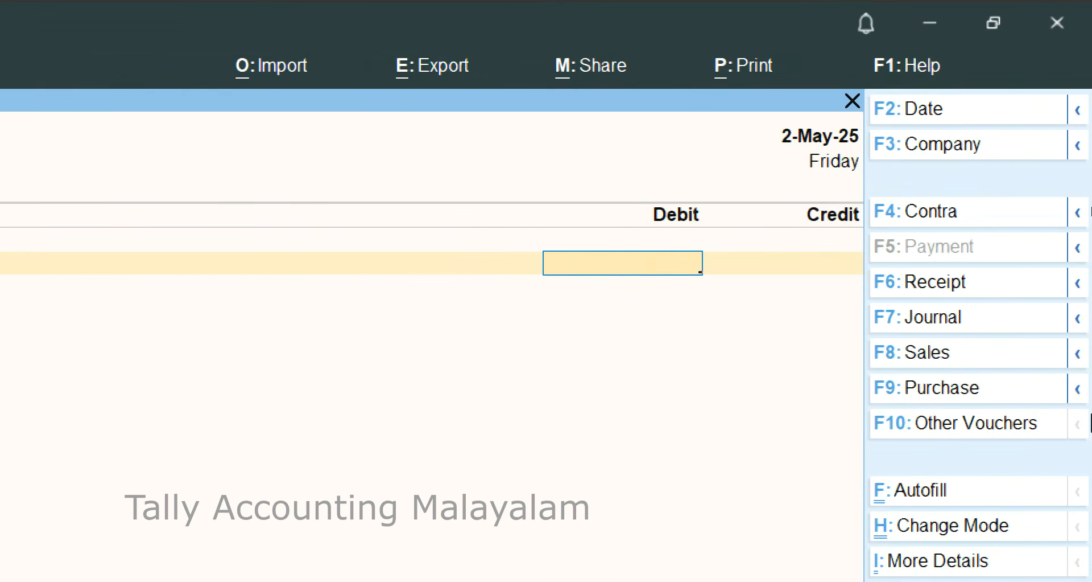
type("10000")
key("Return")
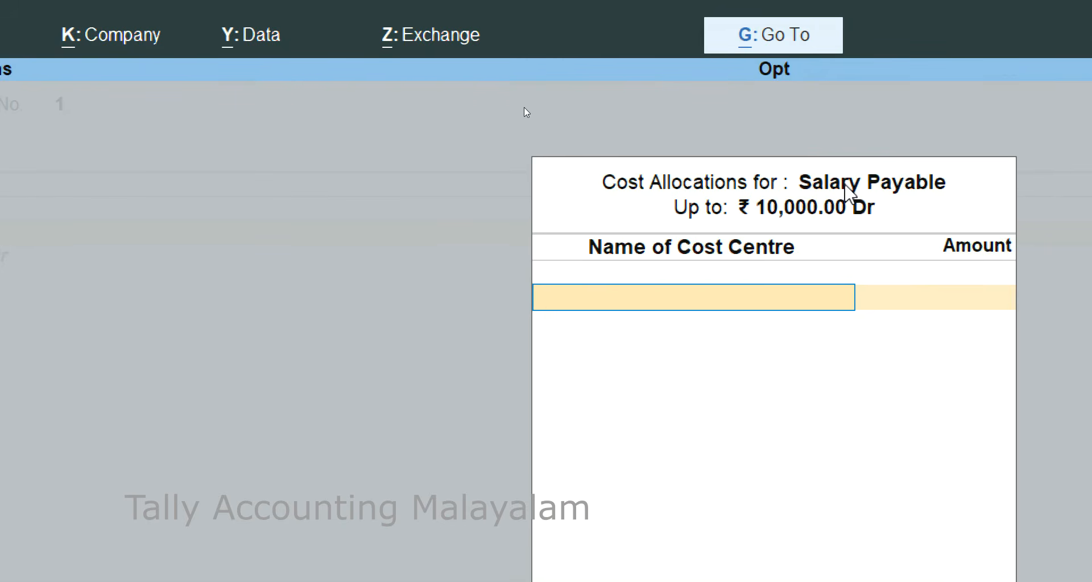
key("Down")
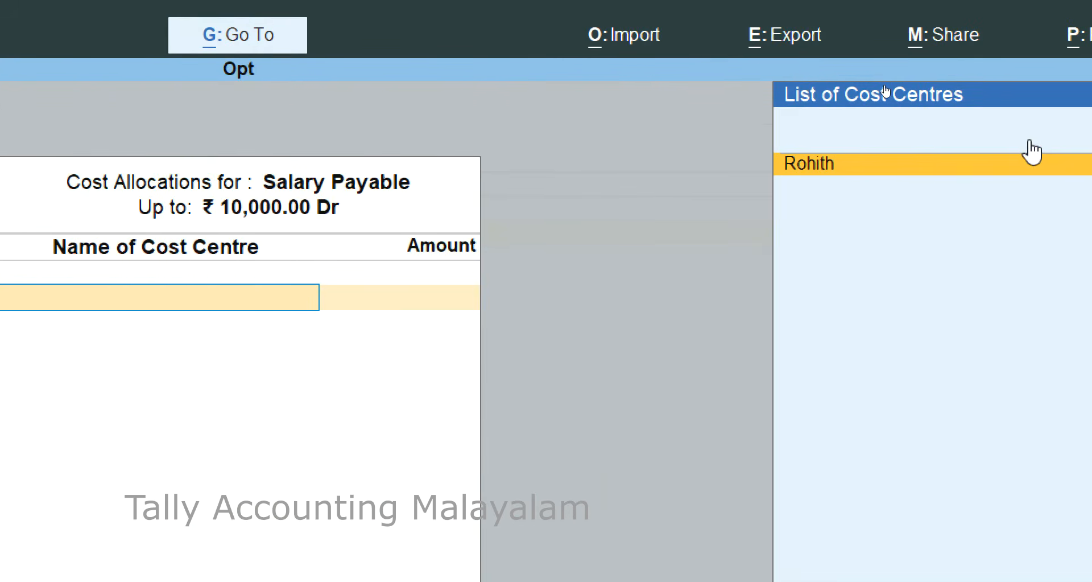
key("Return")
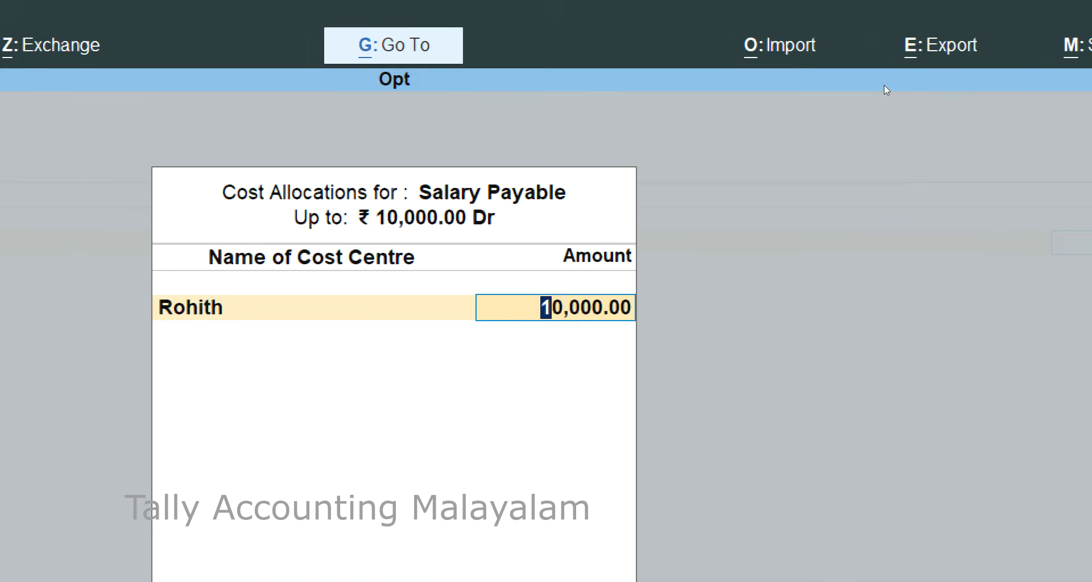
key("Return")
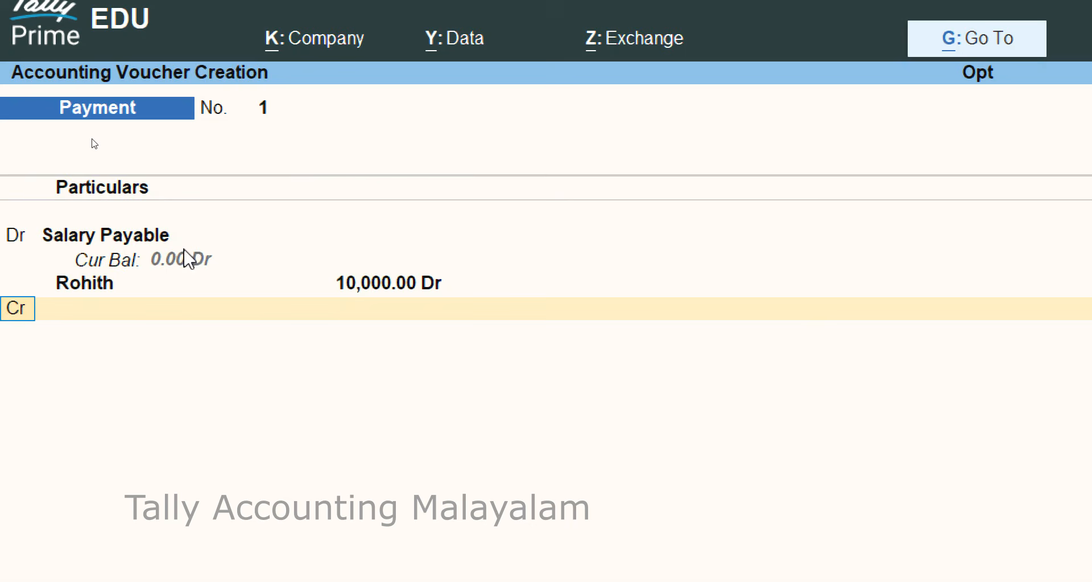
Credit Sib Bank with the full 10,000 in the payment voucher.
key("Return")
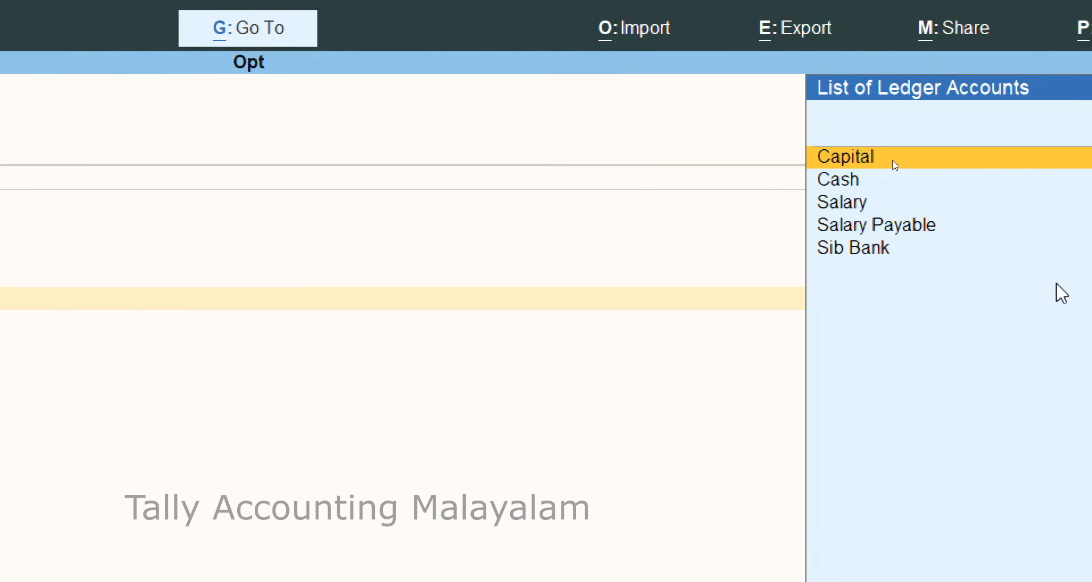
key("Down")
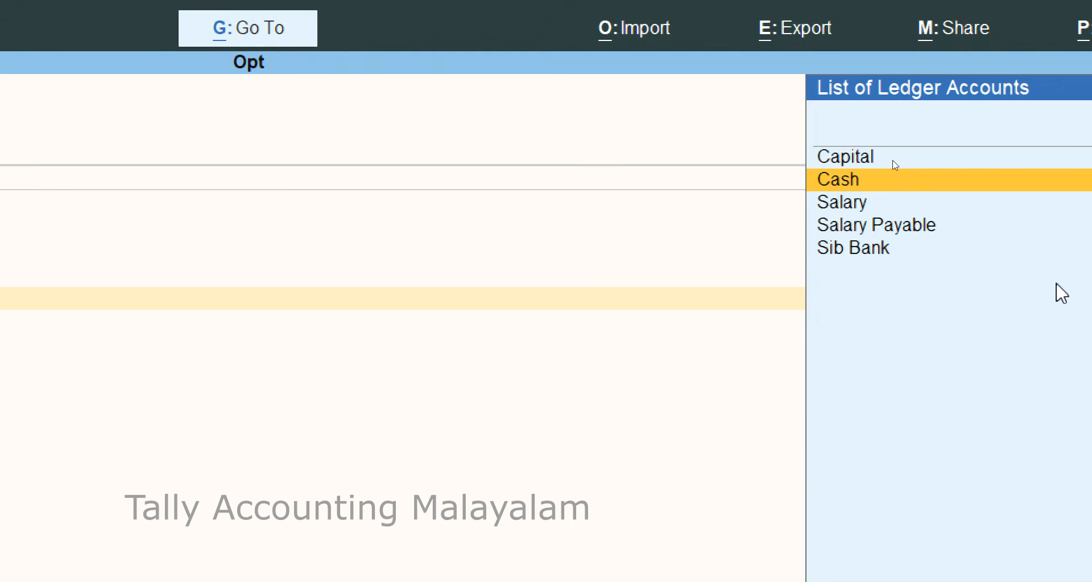
key("Down")
key("Down")
key("Down")
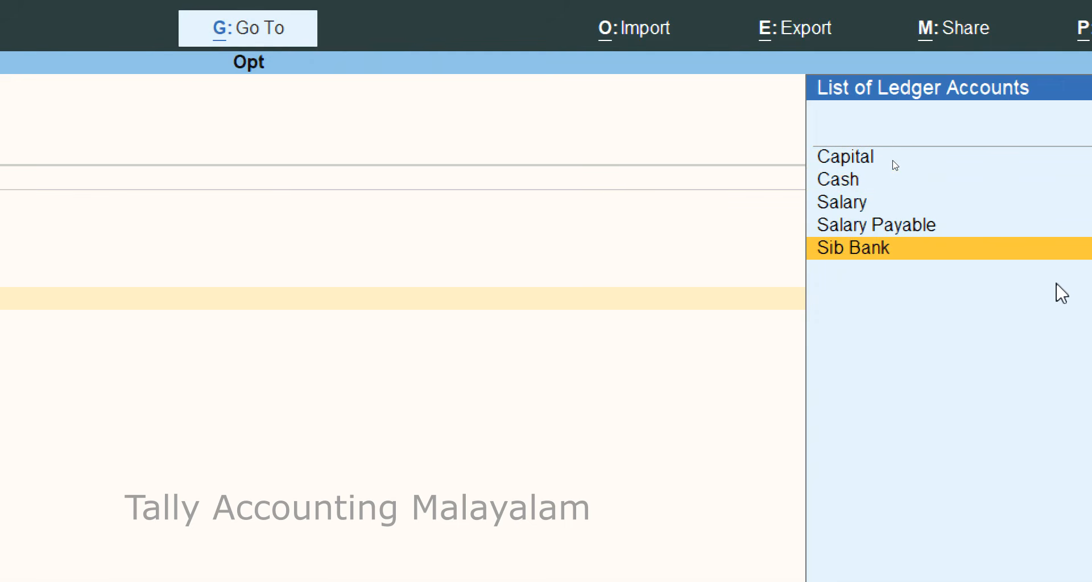
key("Return")
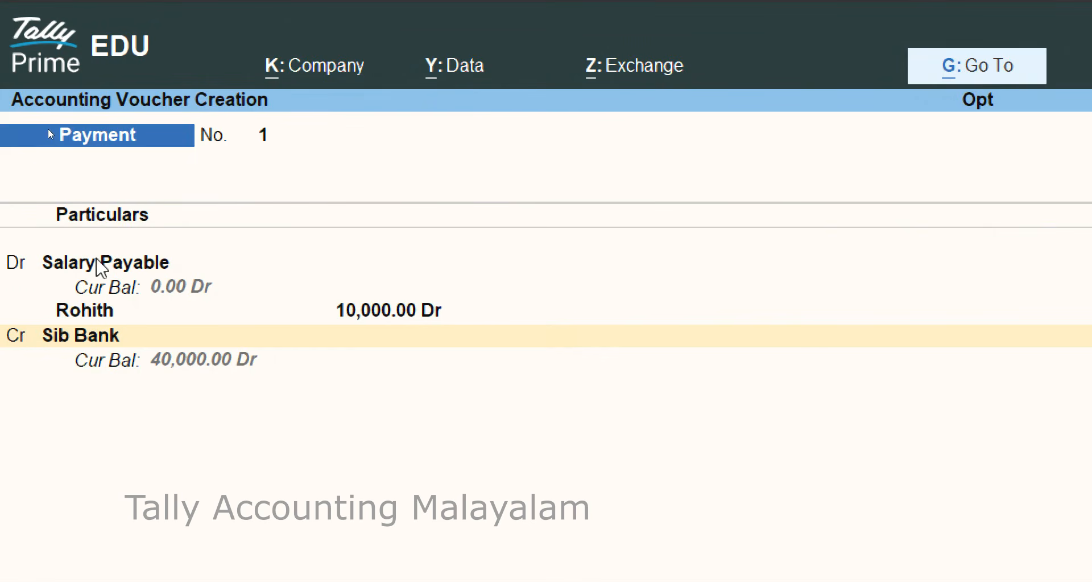
key("Return")
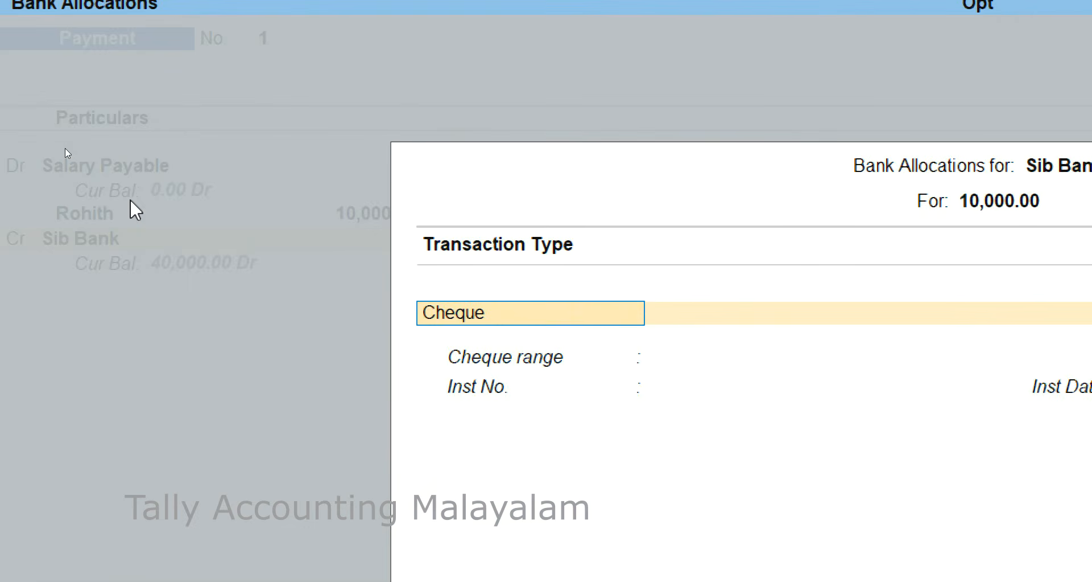
Accept the Cheque bank allocation with cheque range Not Applicable and no instrument number, and save the payment voucher without narration.
key("Return")
key("Return")
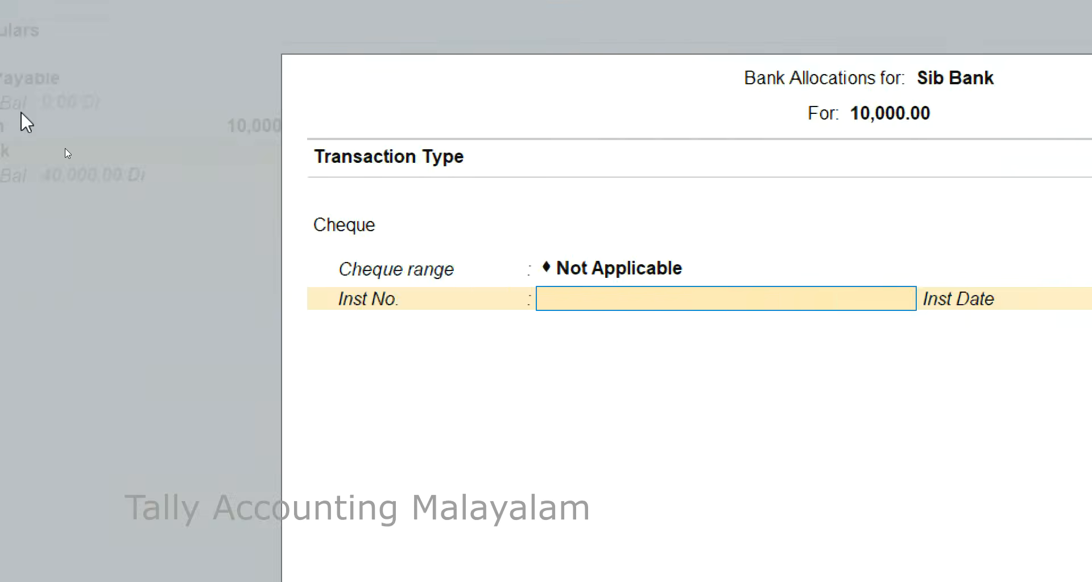
key("Return")
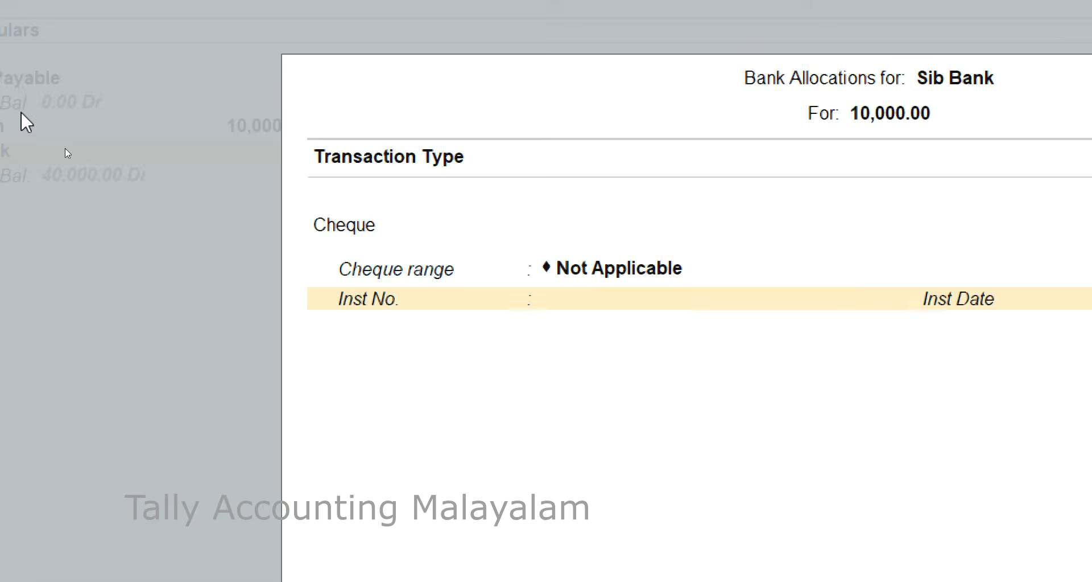
key("Return")
key("Return")
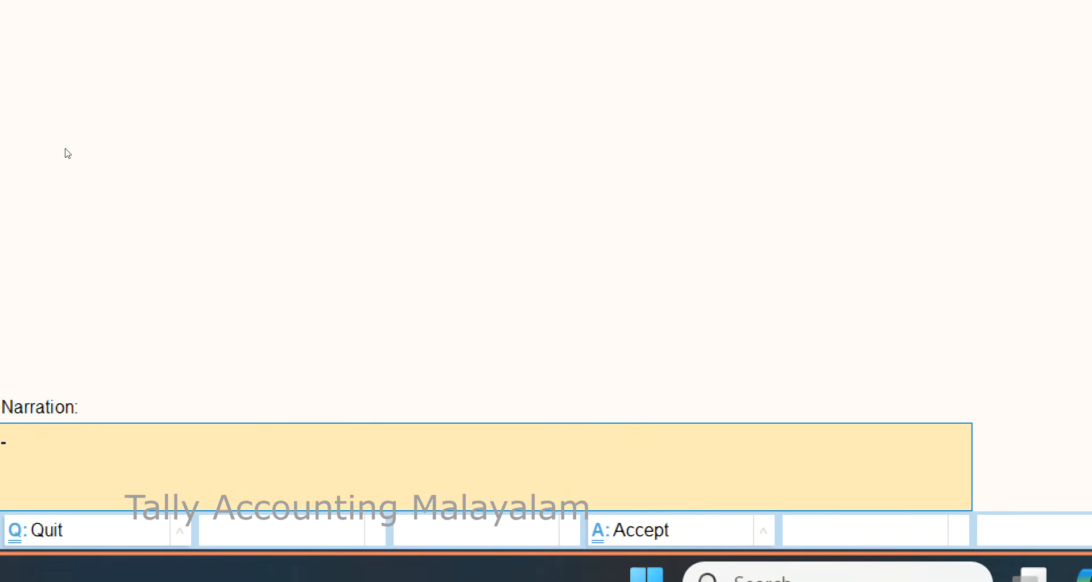
key("Return")
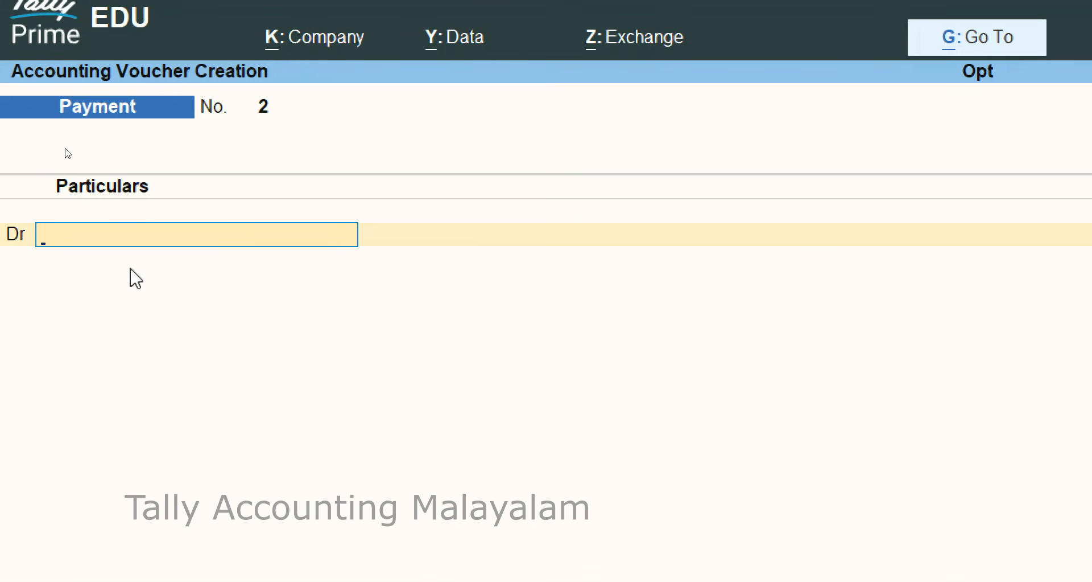
key("Escape")
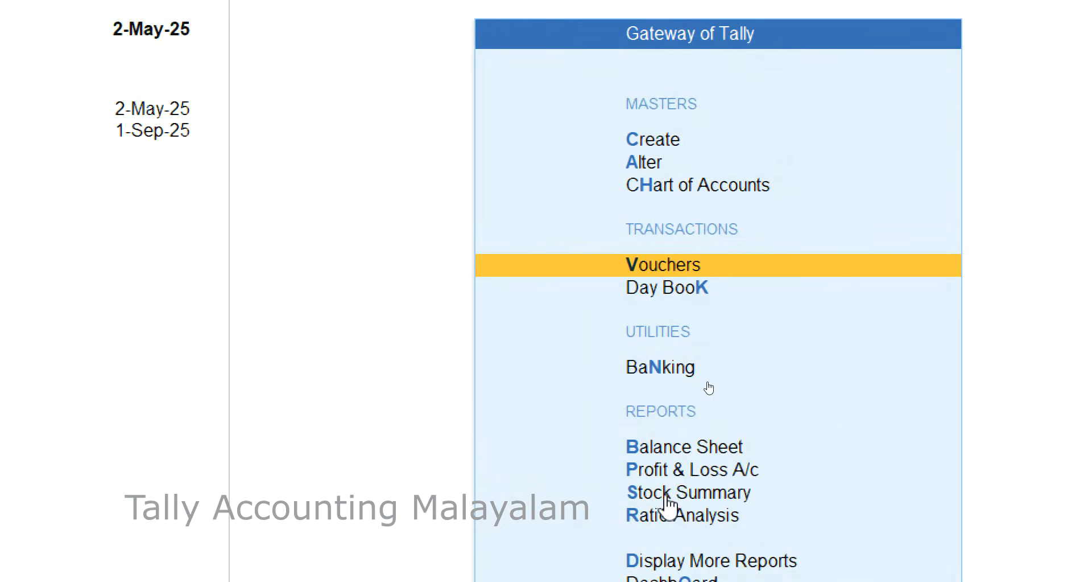
Review the Profit & Loss A/c in detailed form to check the salary expense, and return to the Gateway of Tally.
left_click(682, 472)
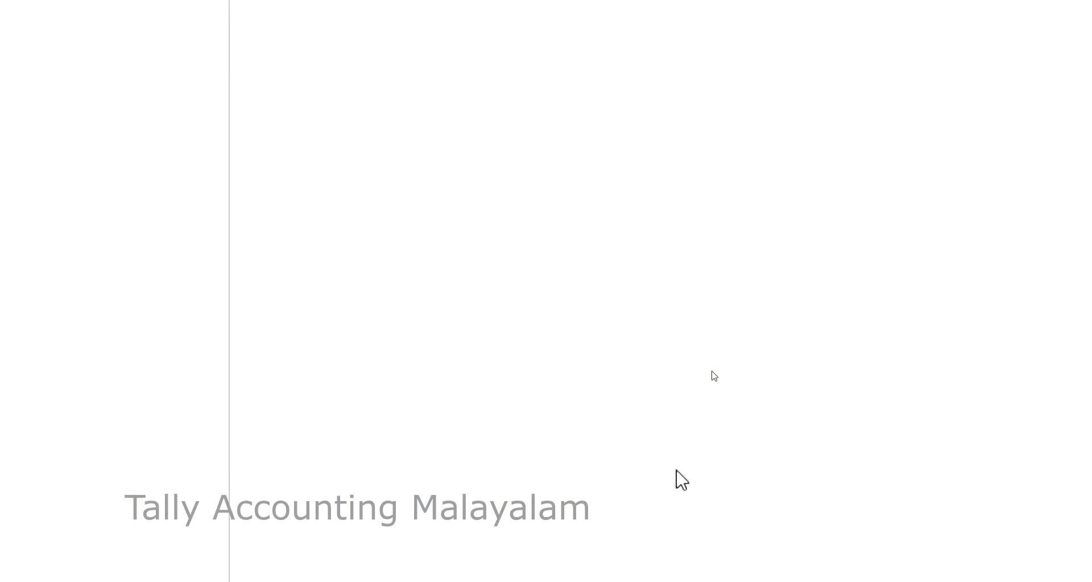
key("alt+F1")
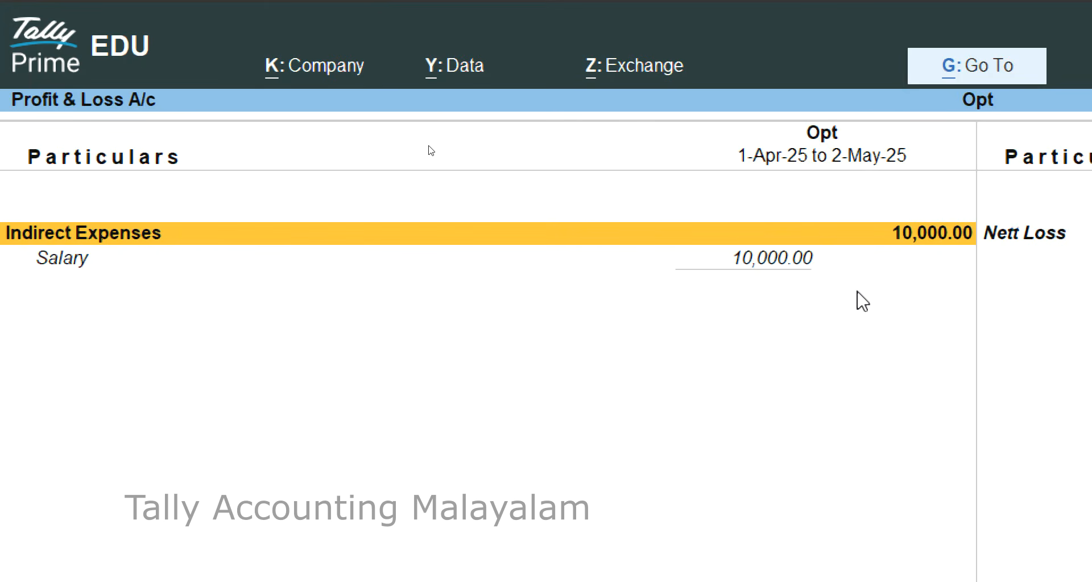
key("Escape")
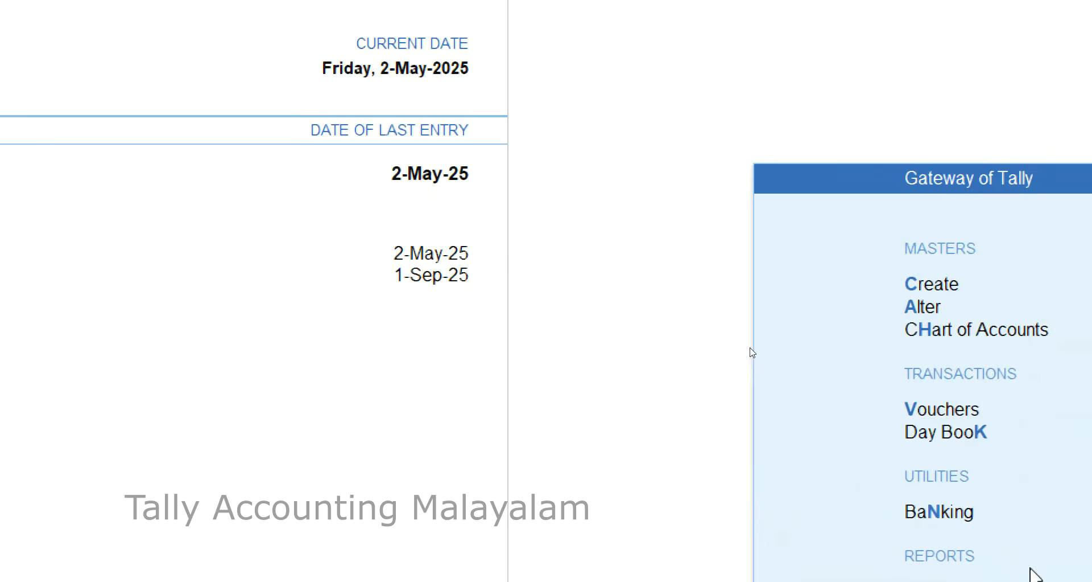
Review the Balance Sheet, checking Salary Payable under current liabilities and the bank accounts, and close the report.
key("Up")
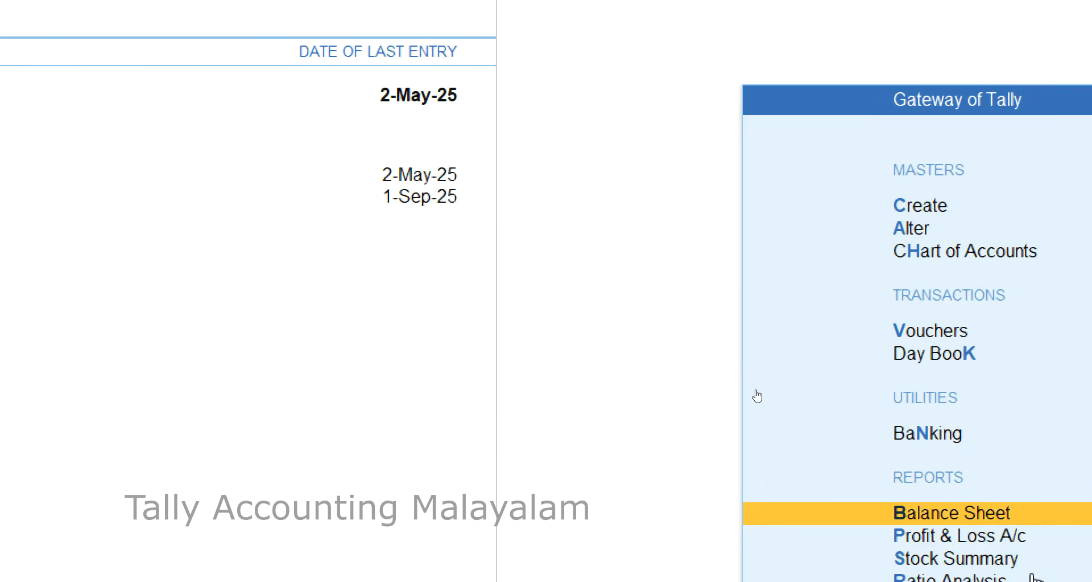
key("Return")
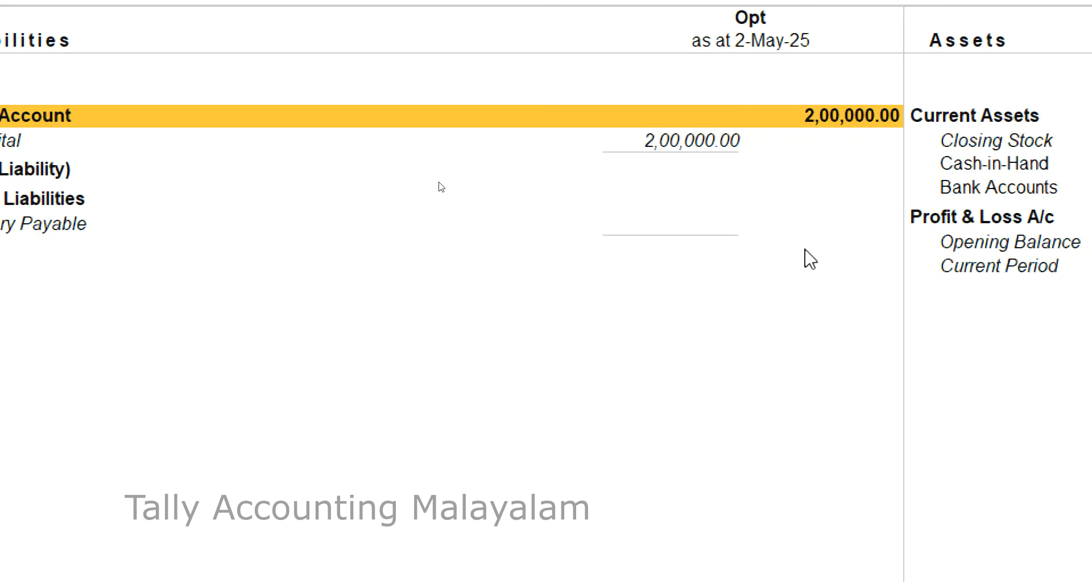
key("Escape")
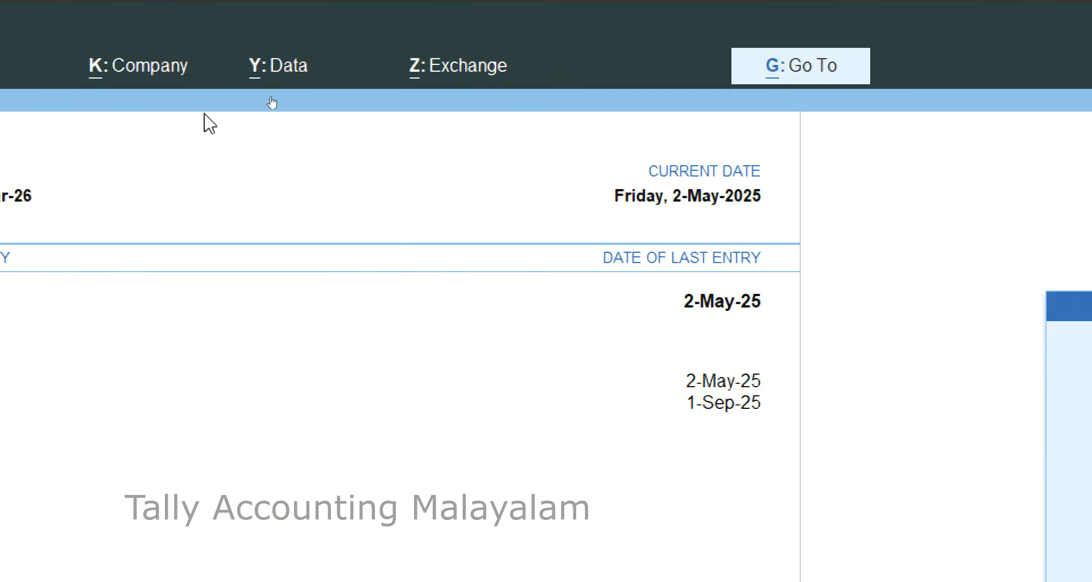
Find the Cash/Bank Book report and drill down through the Sib Bank ledger to its May vouchers.
left_click(818, 74)
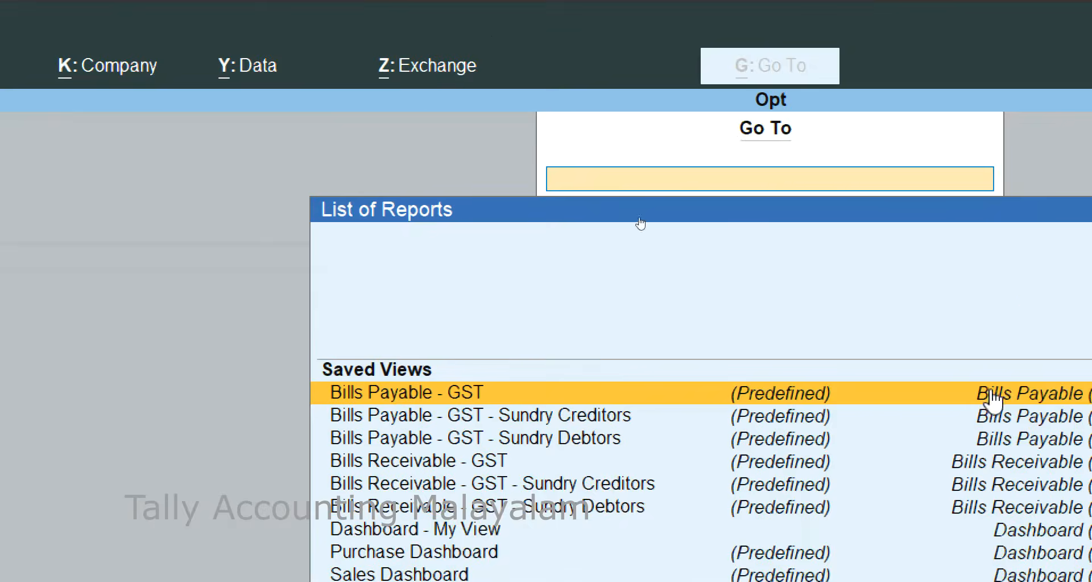
type("Ca")
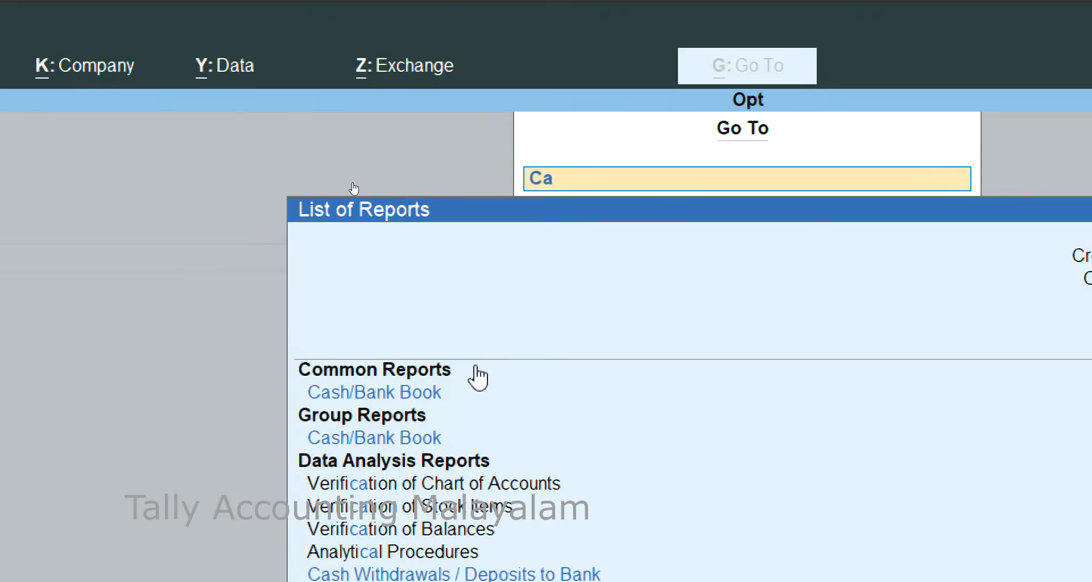
type("s")
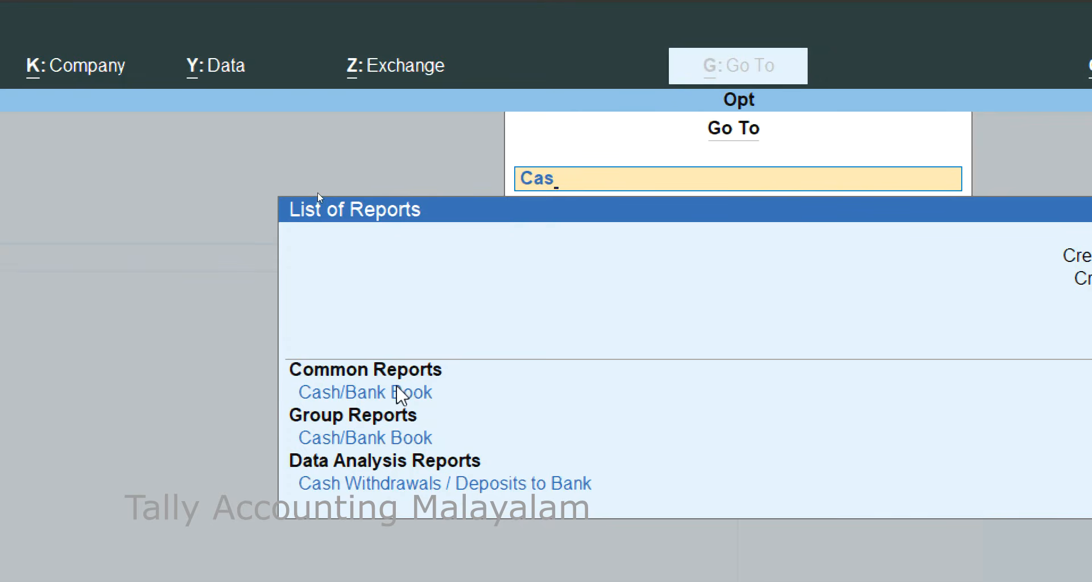
left_click(401, 395)
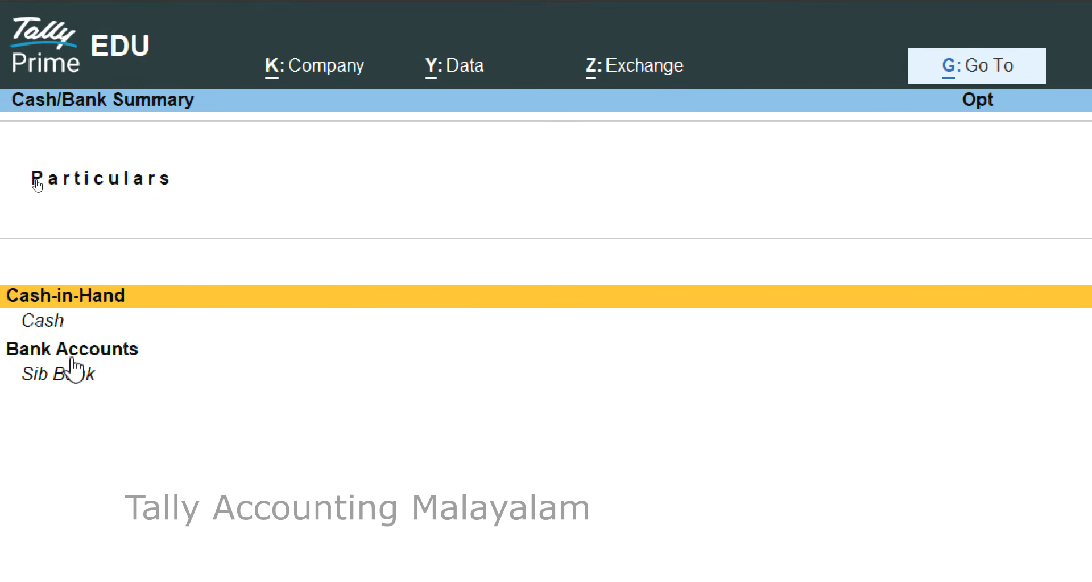
double_click(80, 375)
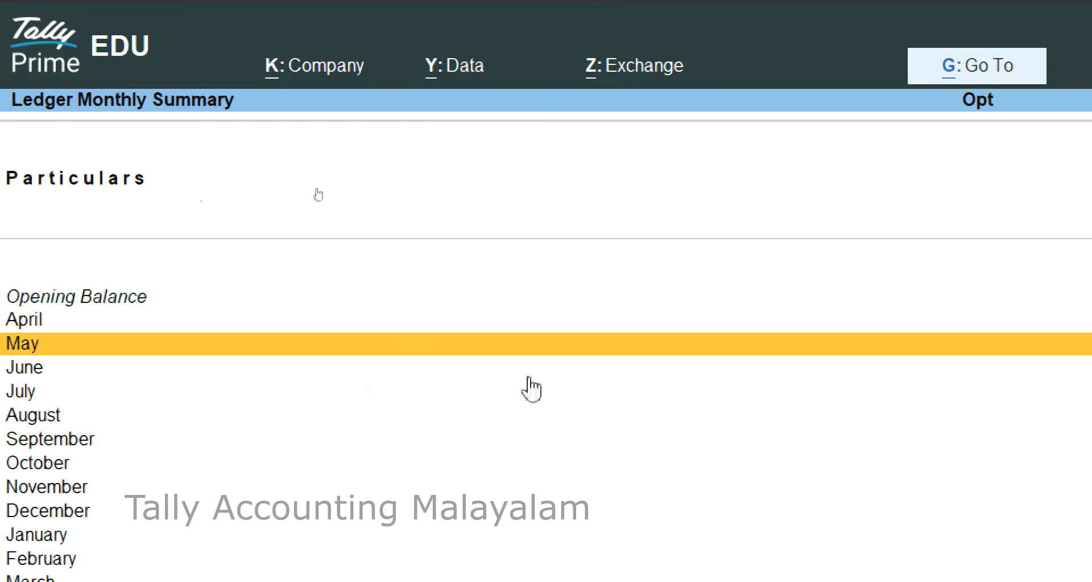
left_click(1060, 352)
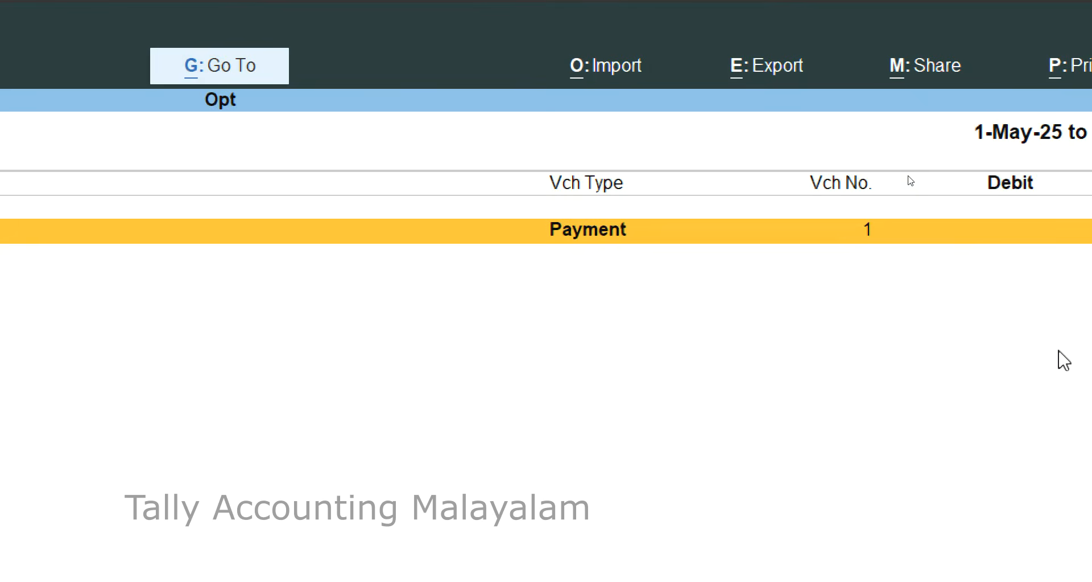